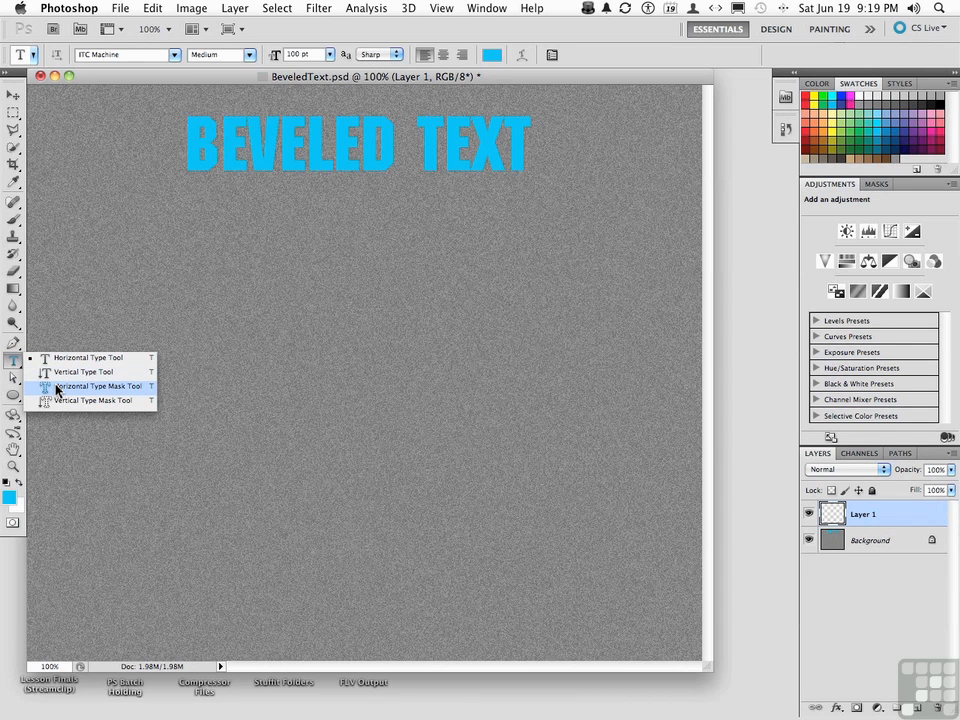
# Create a selection in the shape of the word BEVELED with the Horizontal Type Mask tool at 200 pt.
pyautogui.click(196, 346)
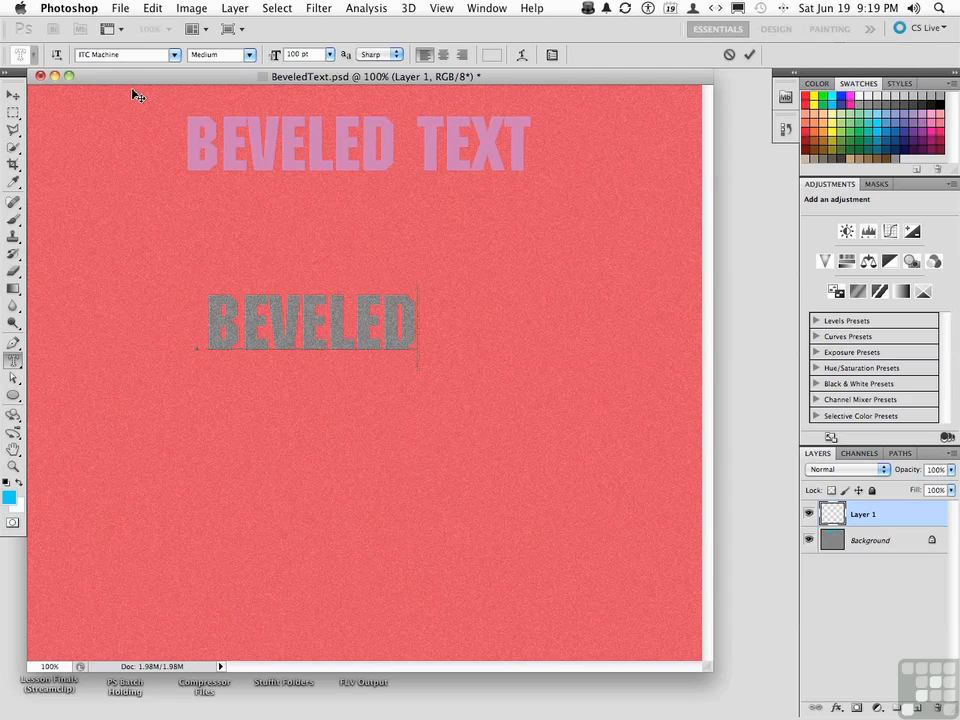
pyautogui.doubleClick(284, 335)
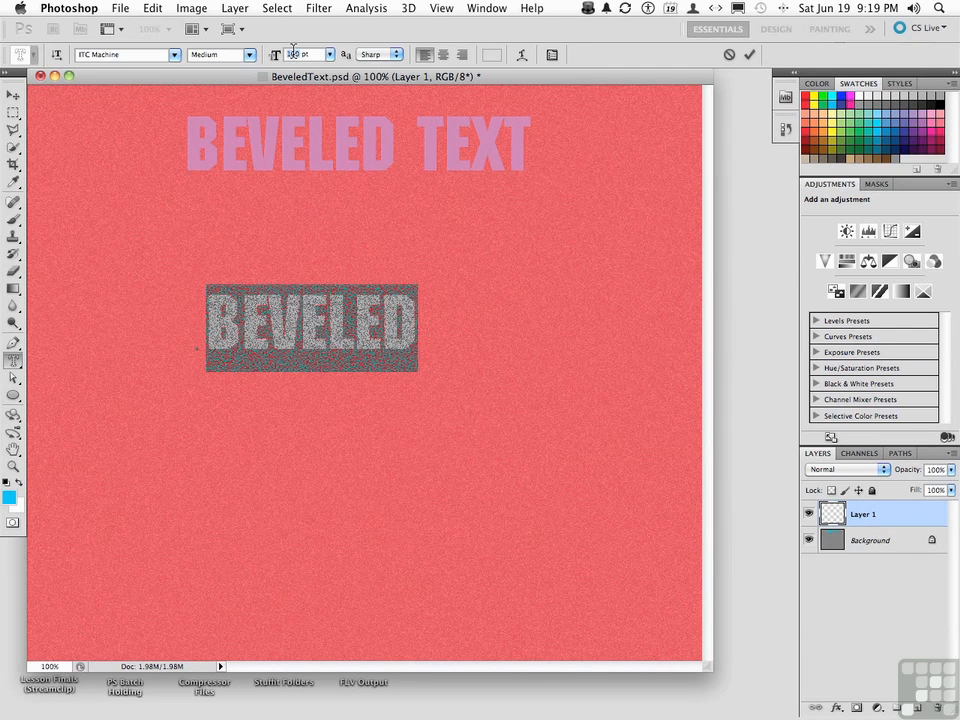
pyautogui.write('200')
pyautogui.press('Return')
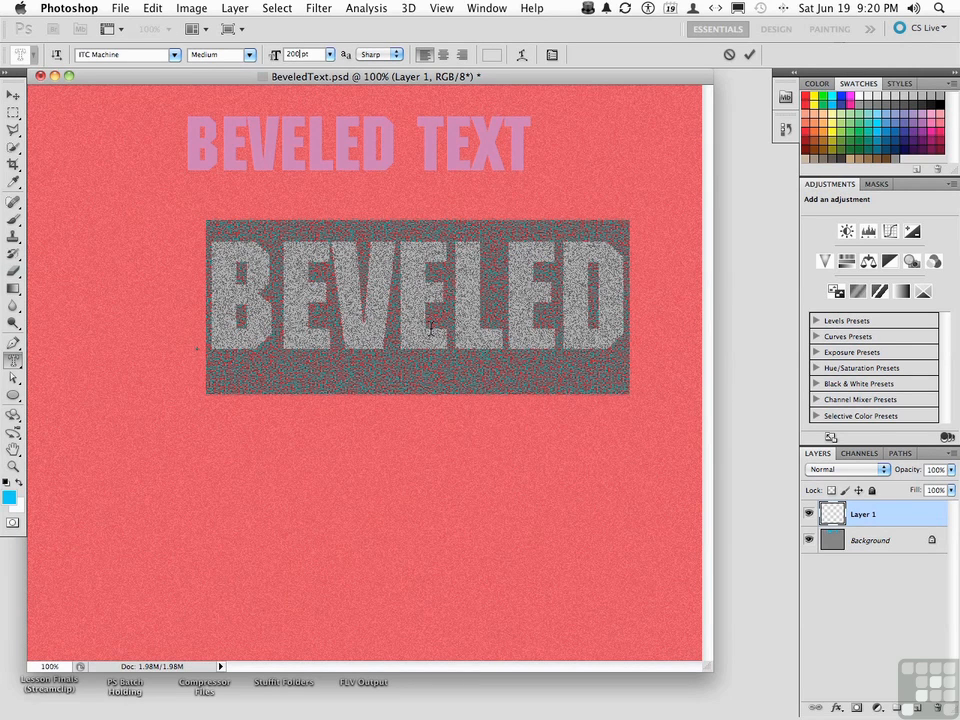
pyautogui.click(13, 94)
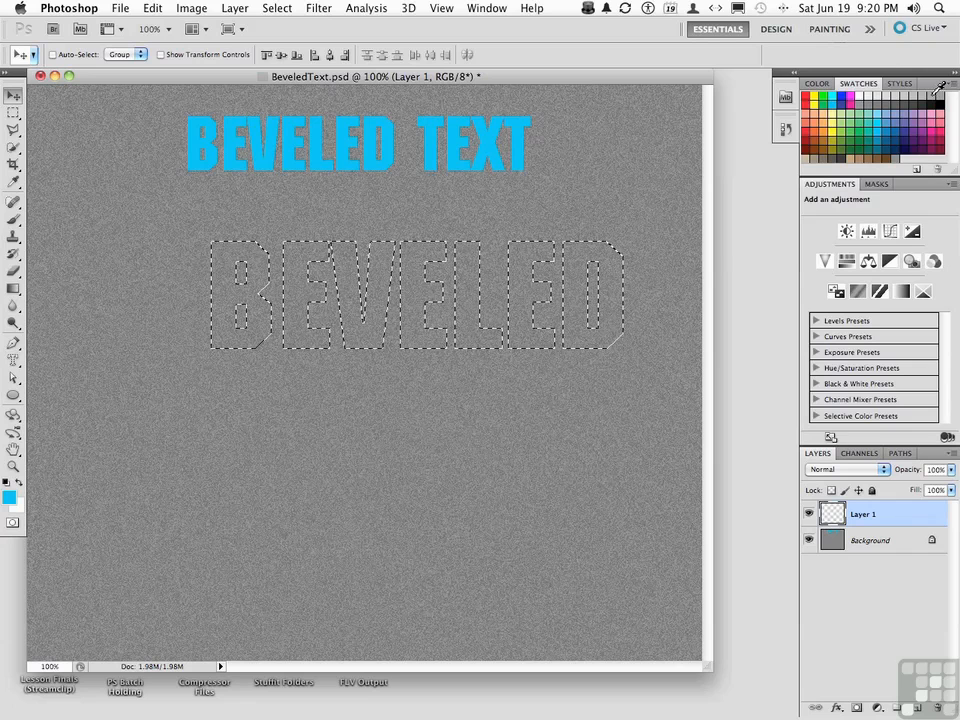
# Set the foreground color to a light gray swatch and rename Layer 1 as "Beveled Text".
pyautogui.click(930, 97)
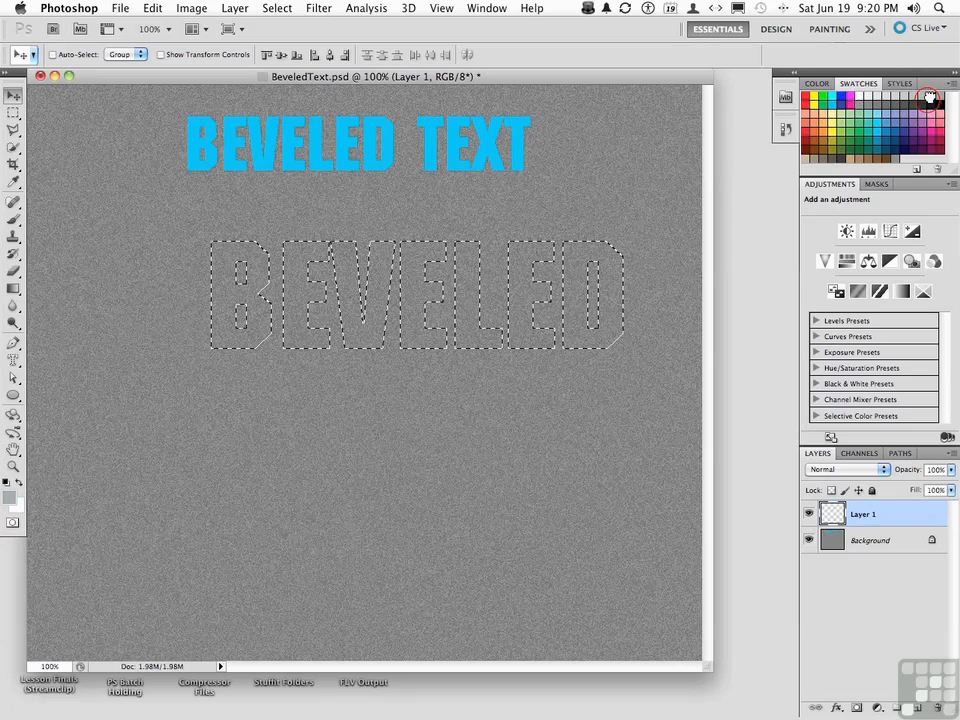
pyautogui.doubleClick(862, 515)
pyautogui.write('Beveled Text')
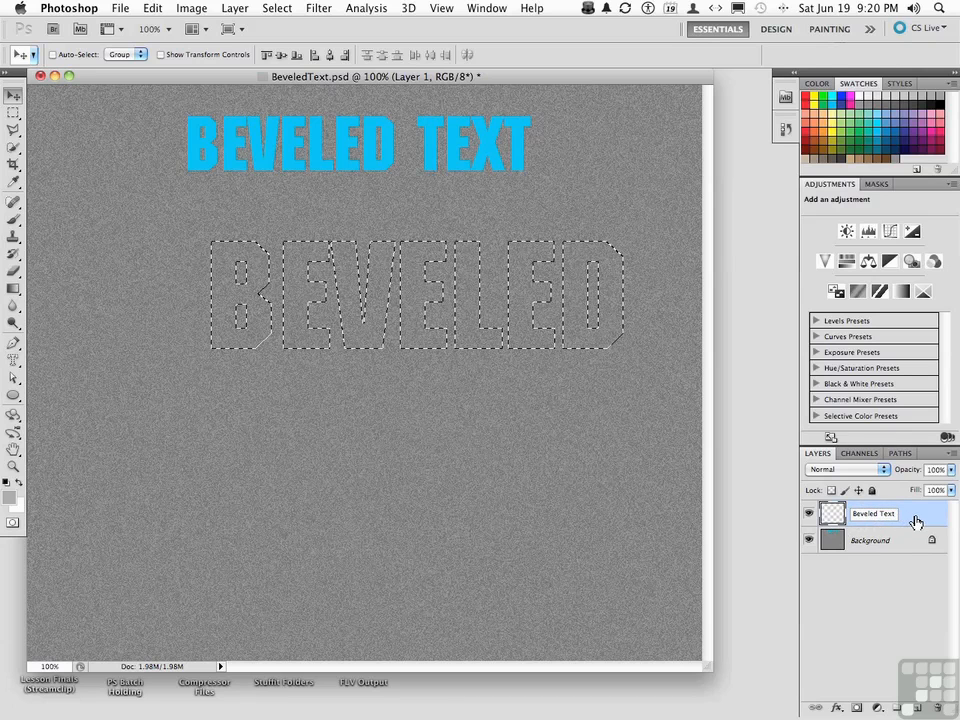
pyautogui.press('Return')
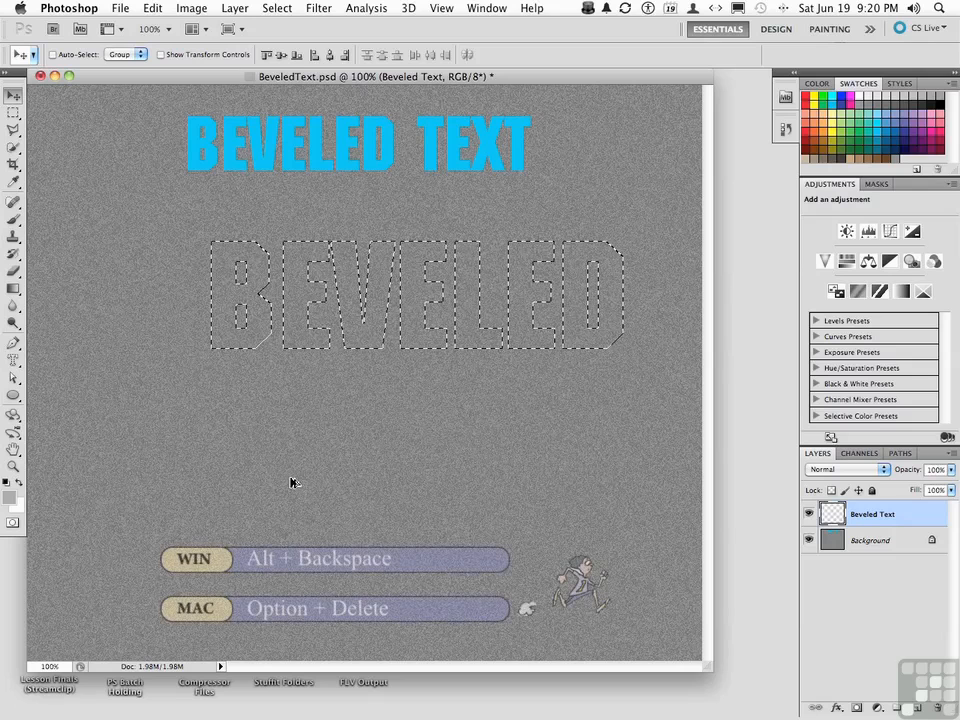
# Fill the BEVELED selection with the gray foreground color, then deselect and move the lettering to about the middle of the canvas.
pyautogui.hotkey('alt', 'BackSpace')
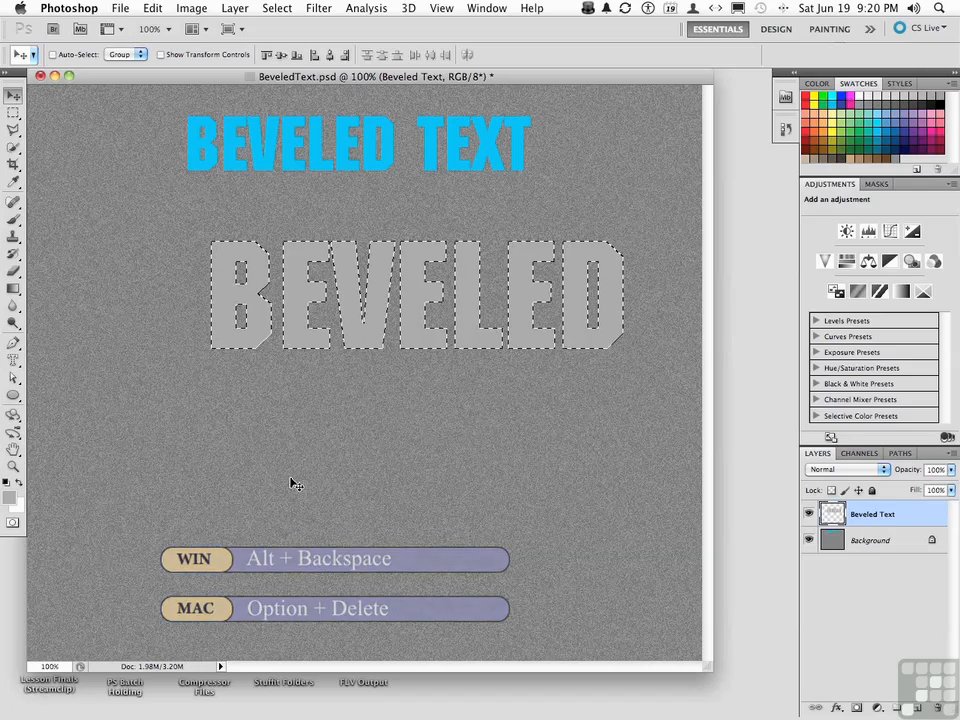
pyautogui.press('super+d')
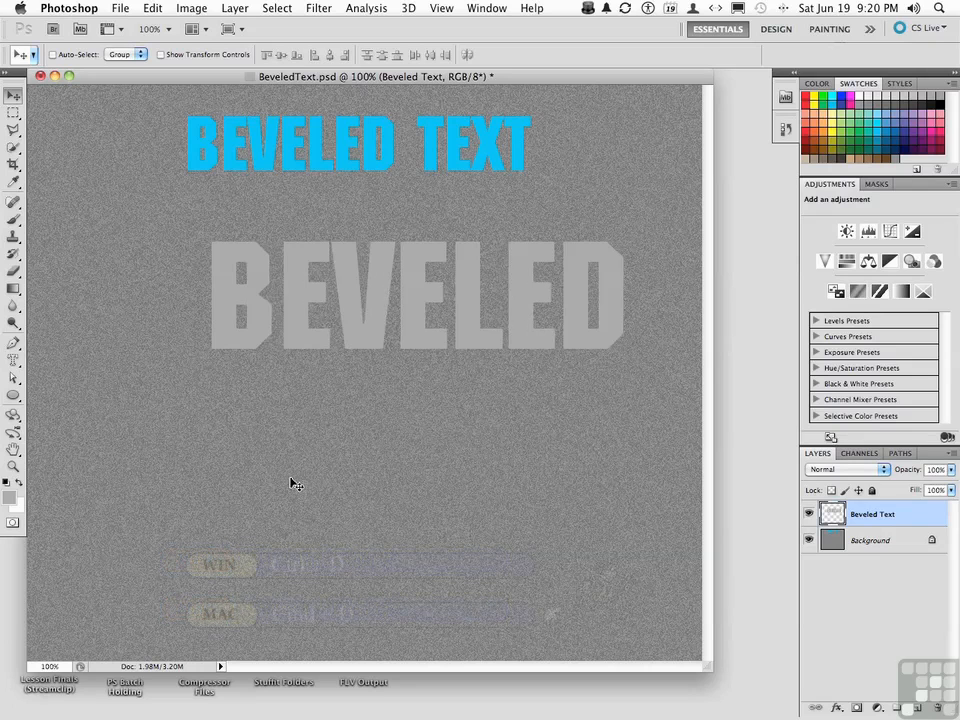
pyautogui.moveTo(429, 313); pyautogui.dragTo(381, 376)
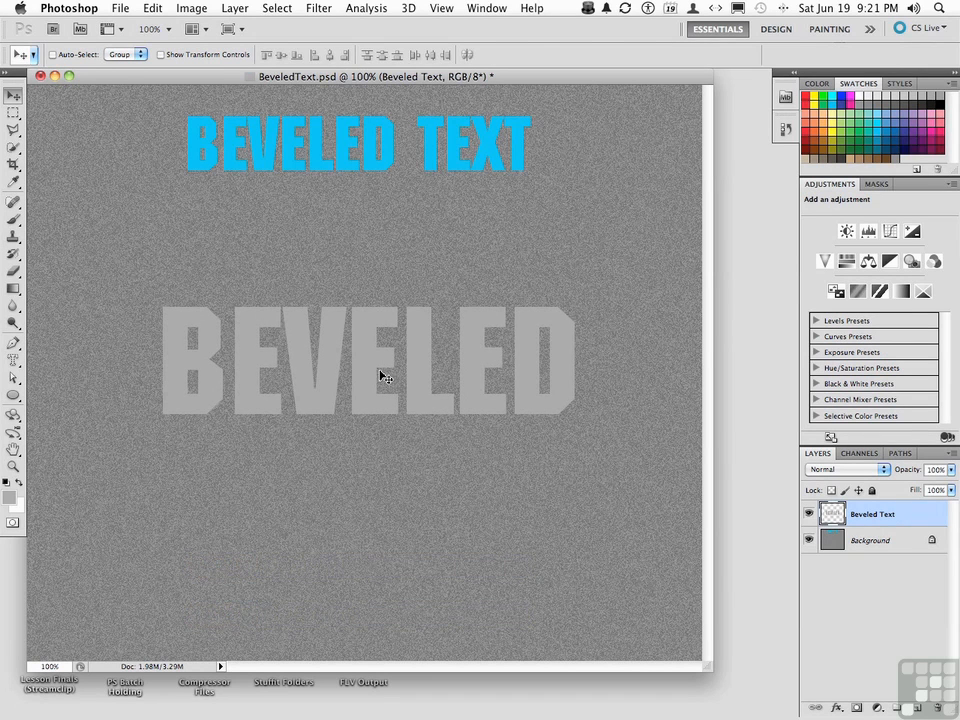
# Add a new layer above Beveled Text and load the lettering's outline as a selection, keeping the new layer active.
pyautogui.click(916, 708)
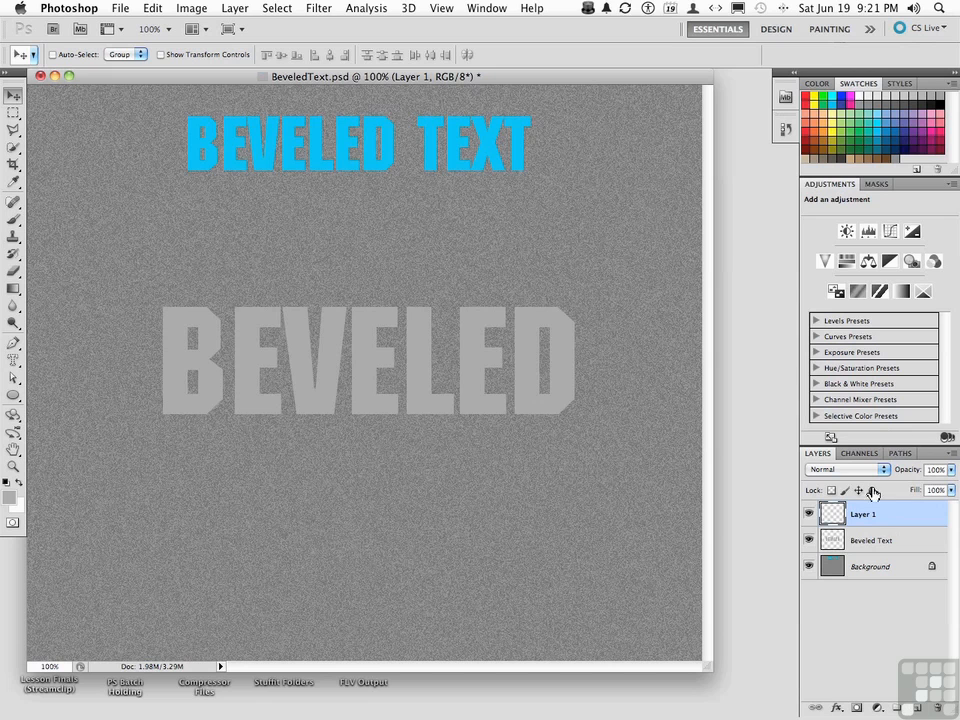
pyautogui.click(865, 545)
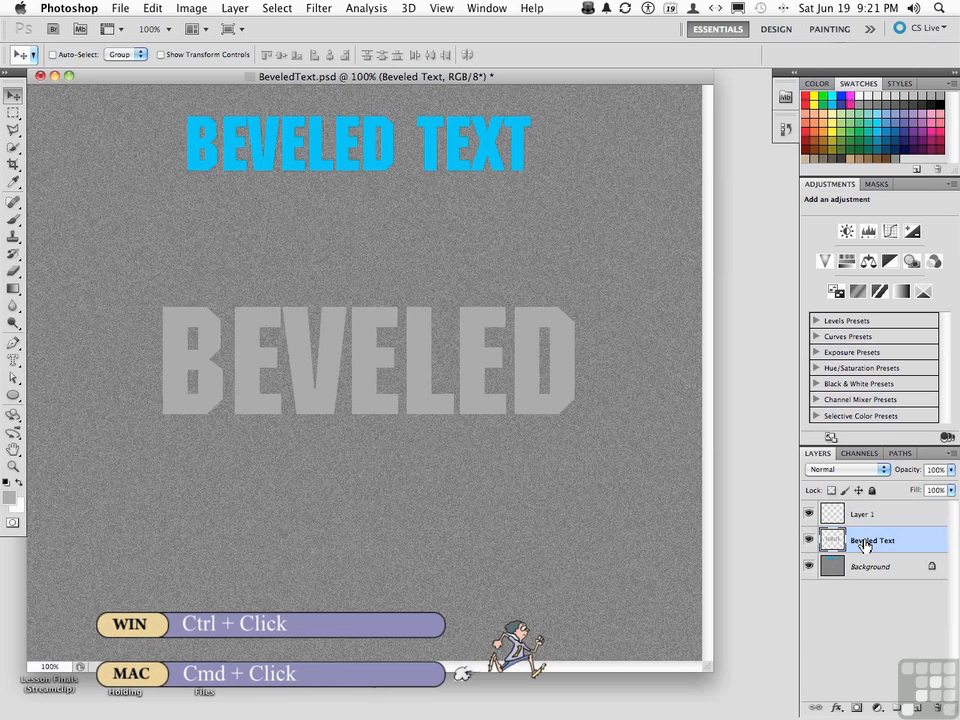
pyautogui.keyDown('super'); pyautogui.click(832, 542); pyautogui.keyUp('super')
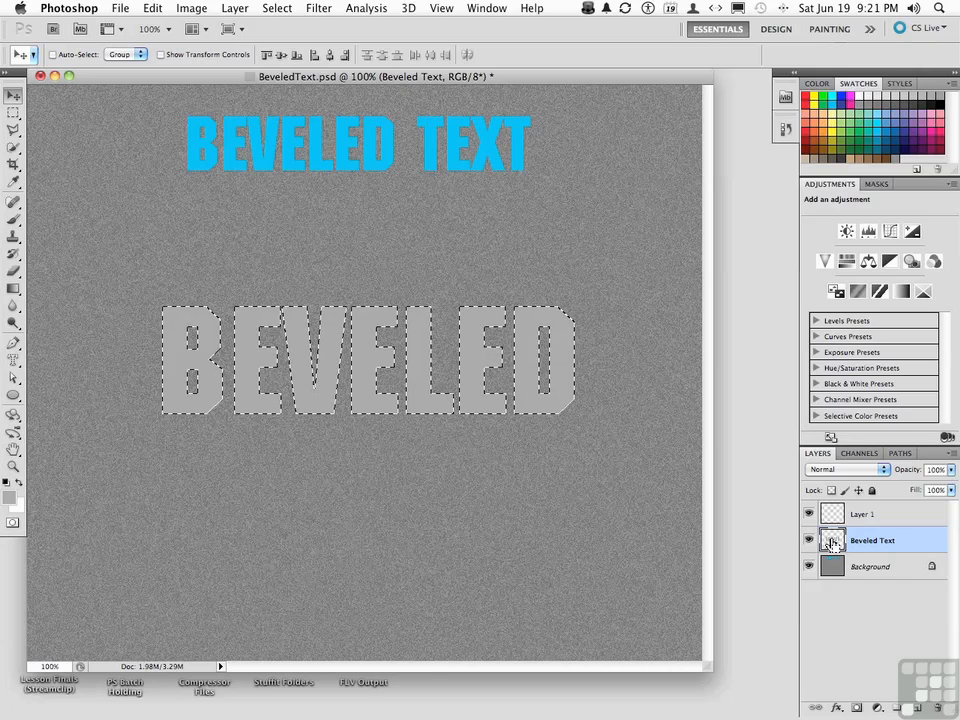
pyautogui.click(864, 515)
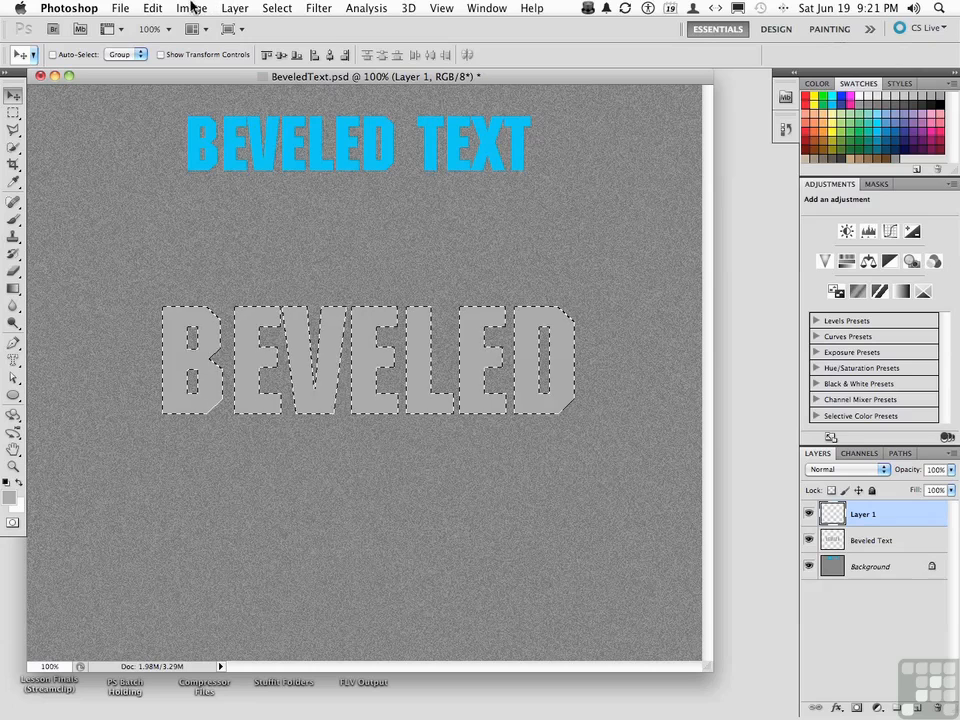
# Stroke the lettering selection on the new layer with a 3 px gray line centered on the edge, and deselect.
pyautogui.click(152, 8)
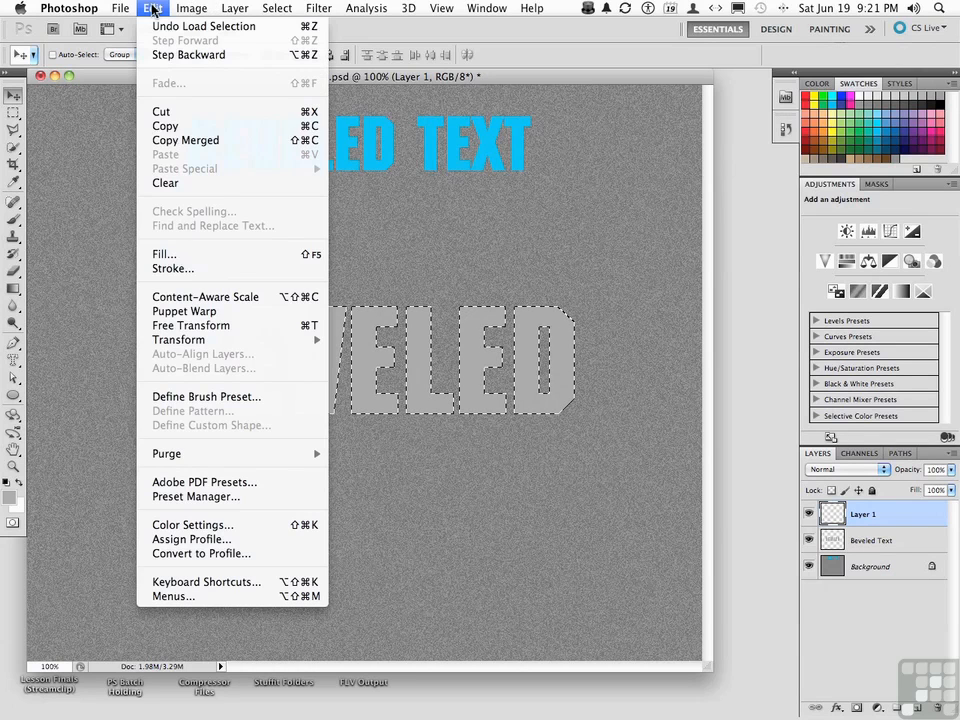
pyautogui.click(180, 268)
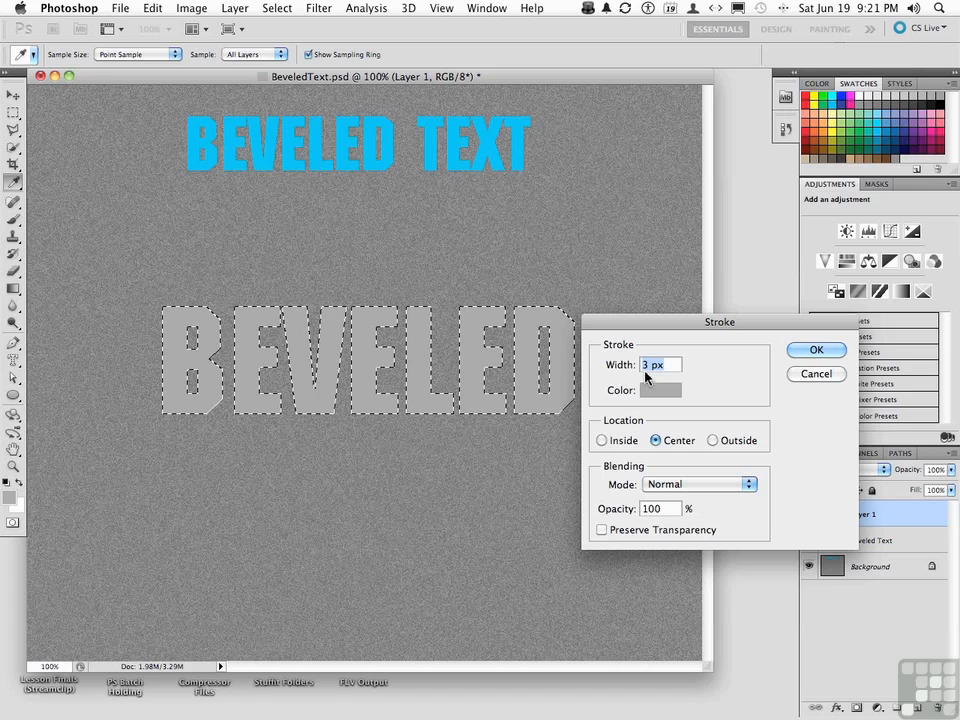
pyautogui.click(816, 351)
pyautogui.press('v')
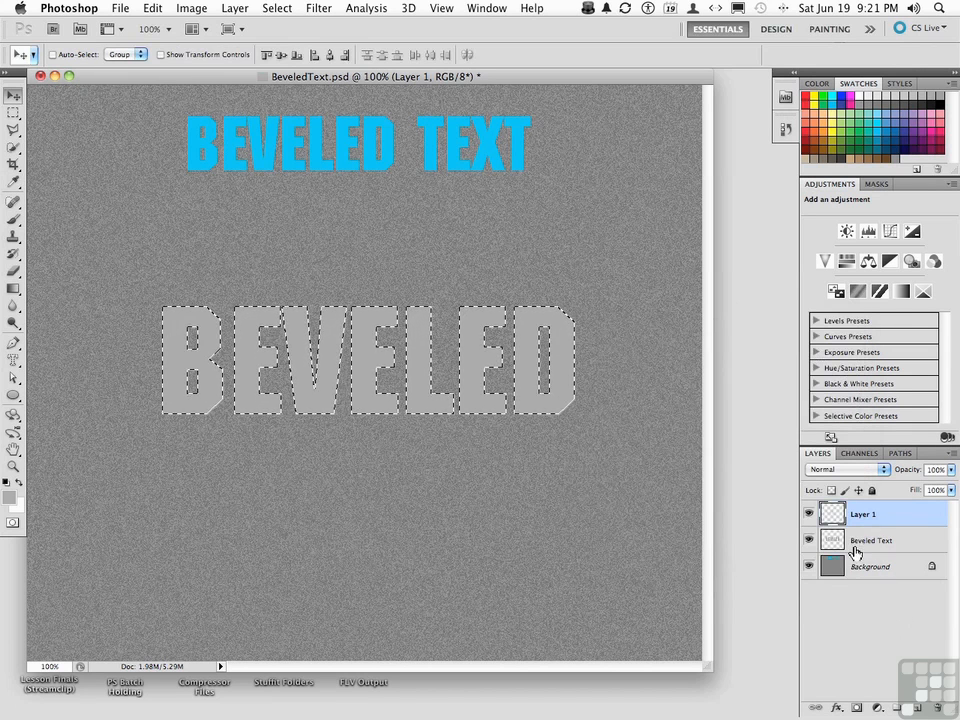
pyautogui.press('super+d')
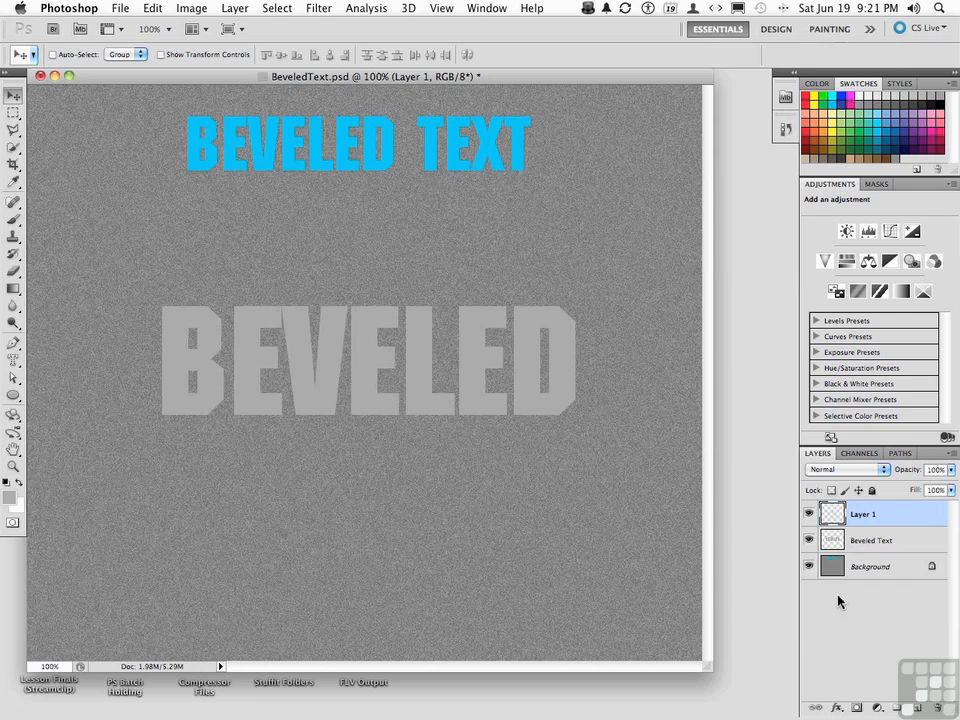
# Check the outline with the Beveled Text layer hidden, show that layer again and rename the outline layer "Stroke".
pyautogui.click(808, 539)
pyautogui.click(808, 539)
pyautogui.doubleClick(866, 514)
pyautogui.write('Stroke')
pyautogui.press('Return')
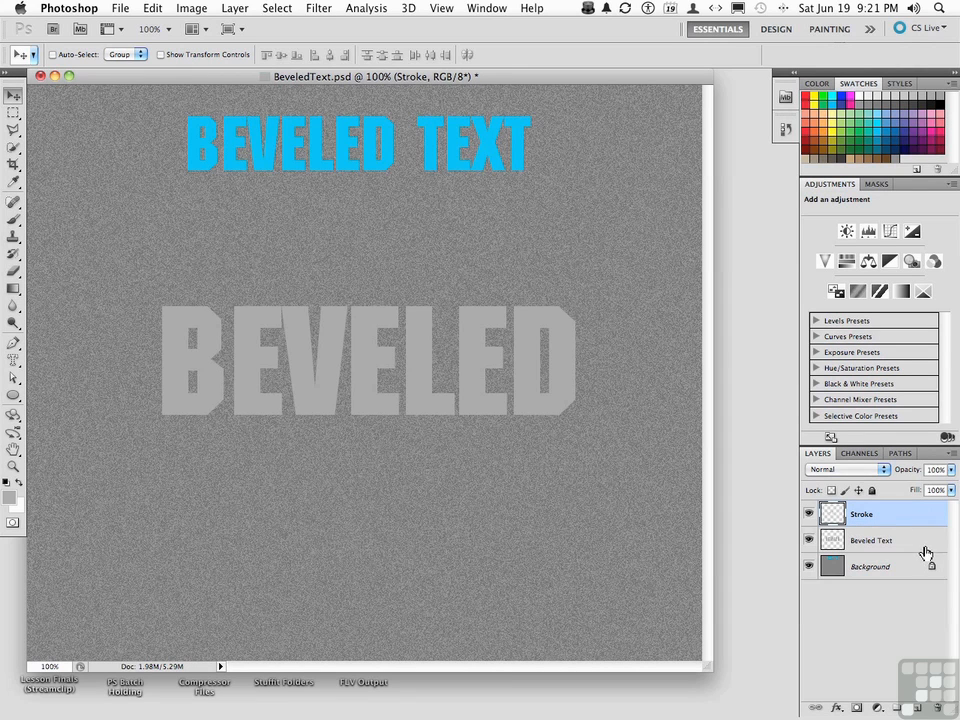
# Add a Bevel and Emboss effect to the Stroke layer with the style set to Outer Bevel.
pyautogui.click(836, 707)
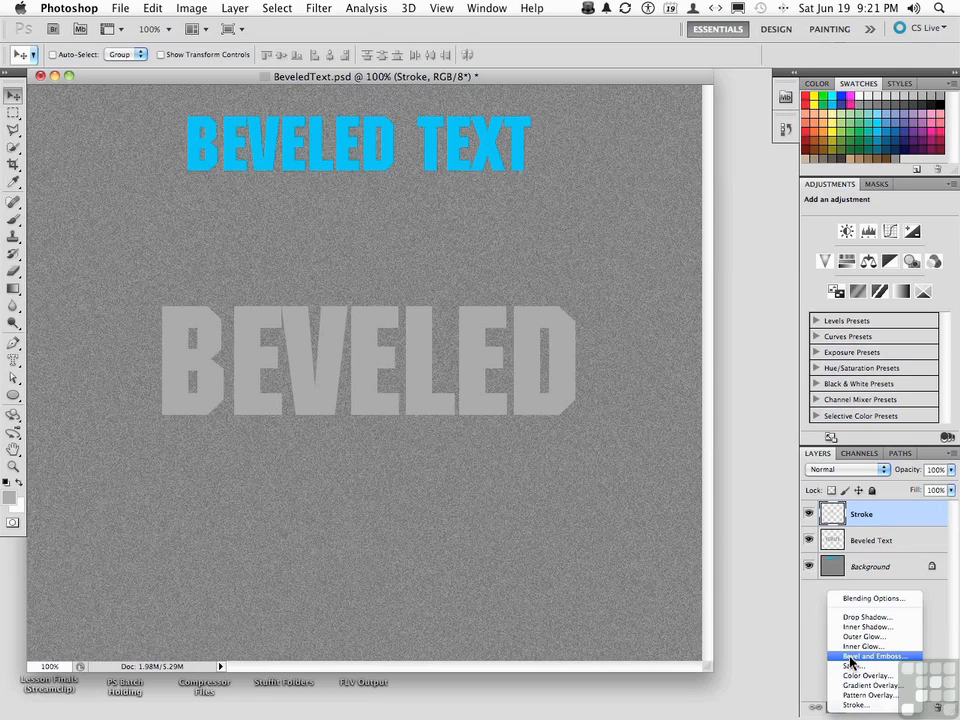
pyautogui.click(851, 658)
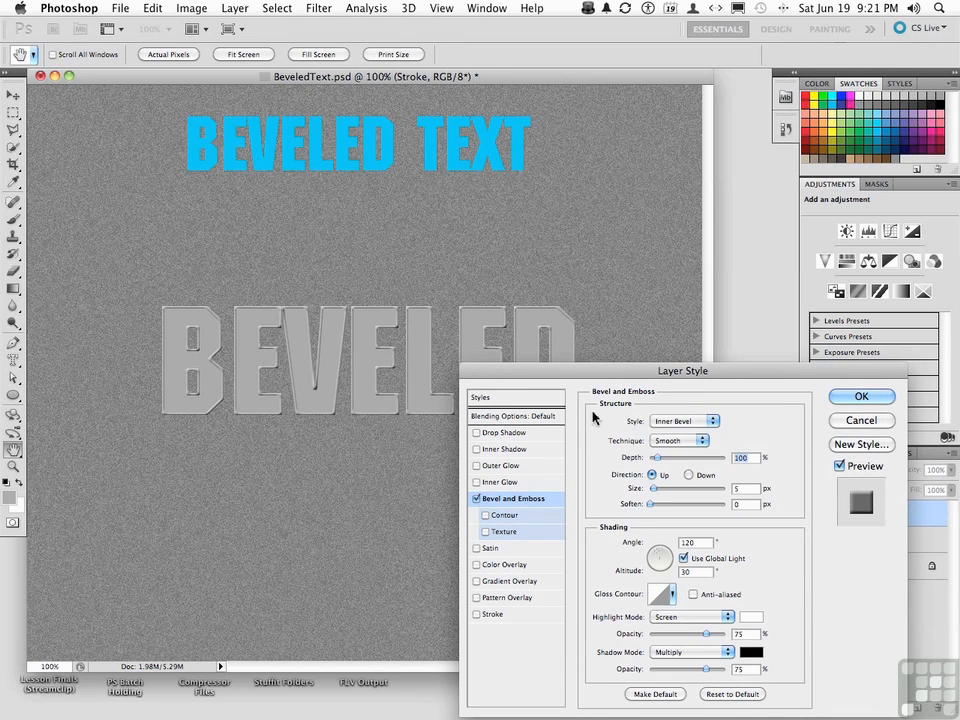
pyautogui.click(683, 421)
pyautogui.click(680, 412)
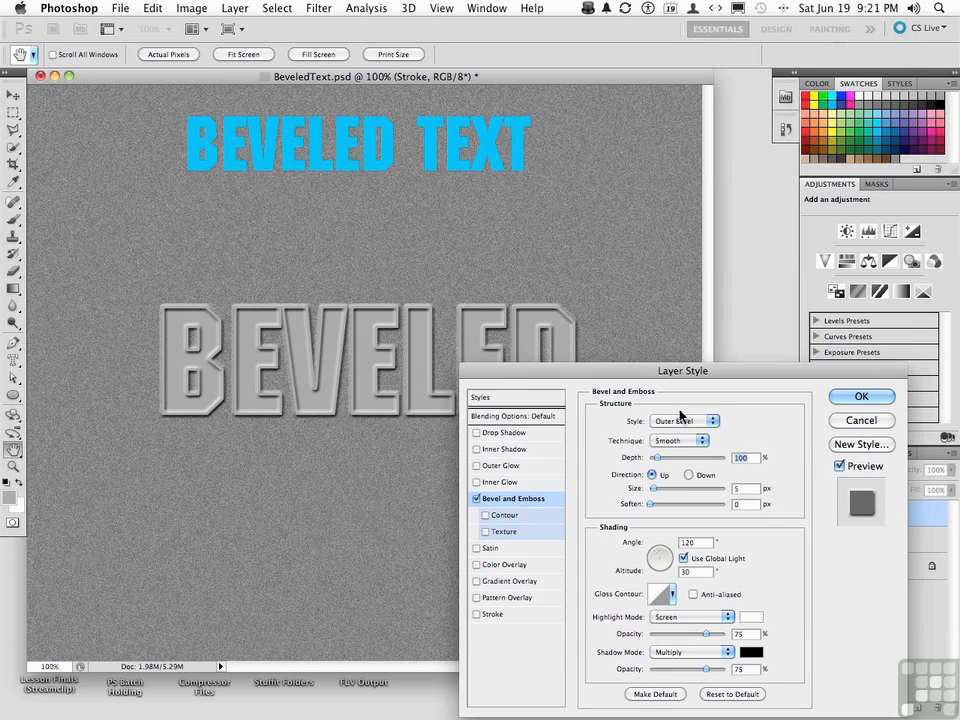
pyautogui.moveTo(730, 373); pyautogui.dragTo(740, 302)
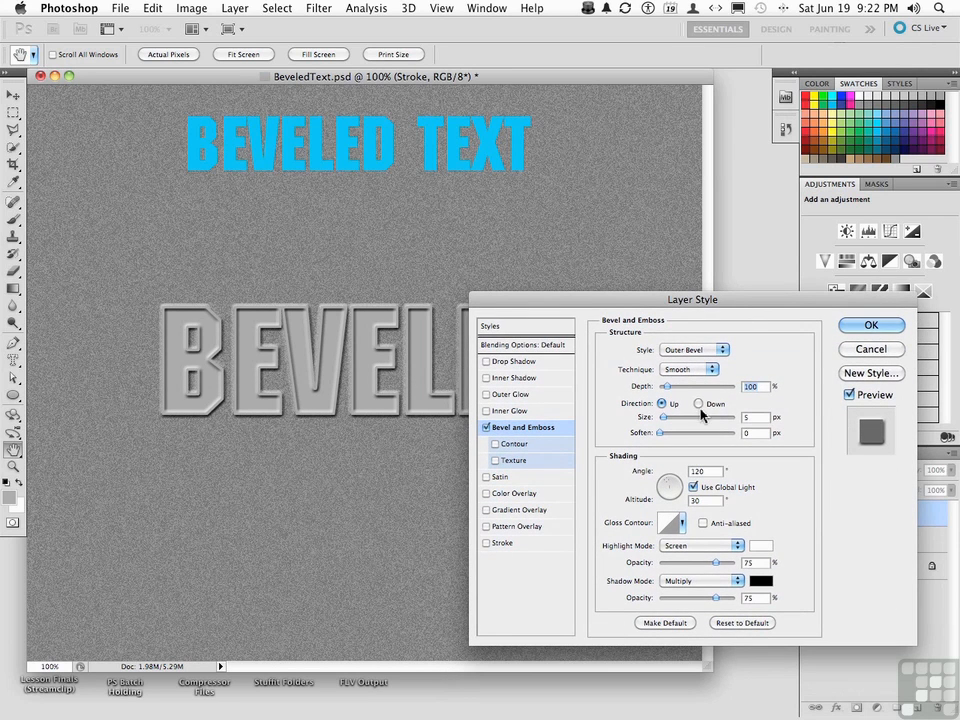
# Add a Gradient Overlay with the steel-gray striped metallic gradient and a Drop Shadow to the Stroke layer, and apply the layer style.
pyautogui.click(513, 512)
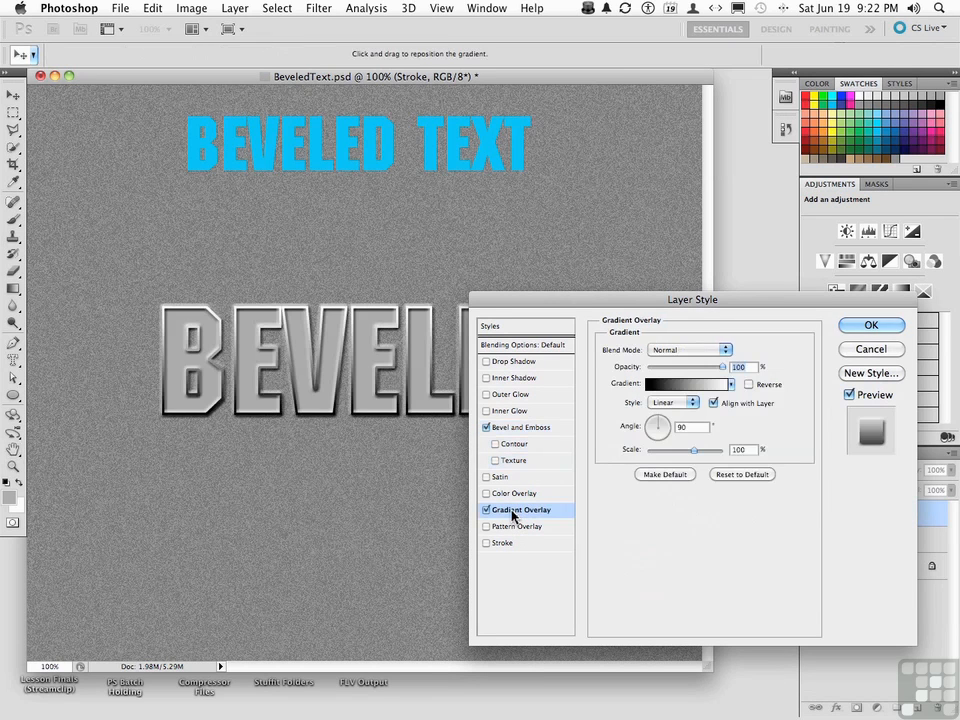
pyautogui.click(730, 384)
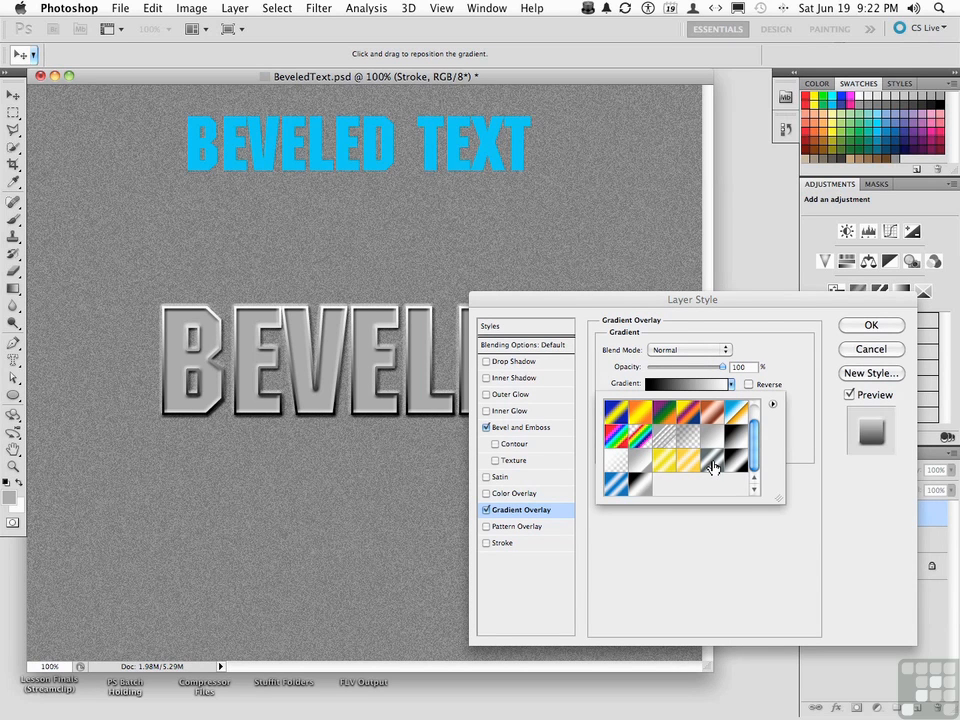
pyautogui.click(808, 462)
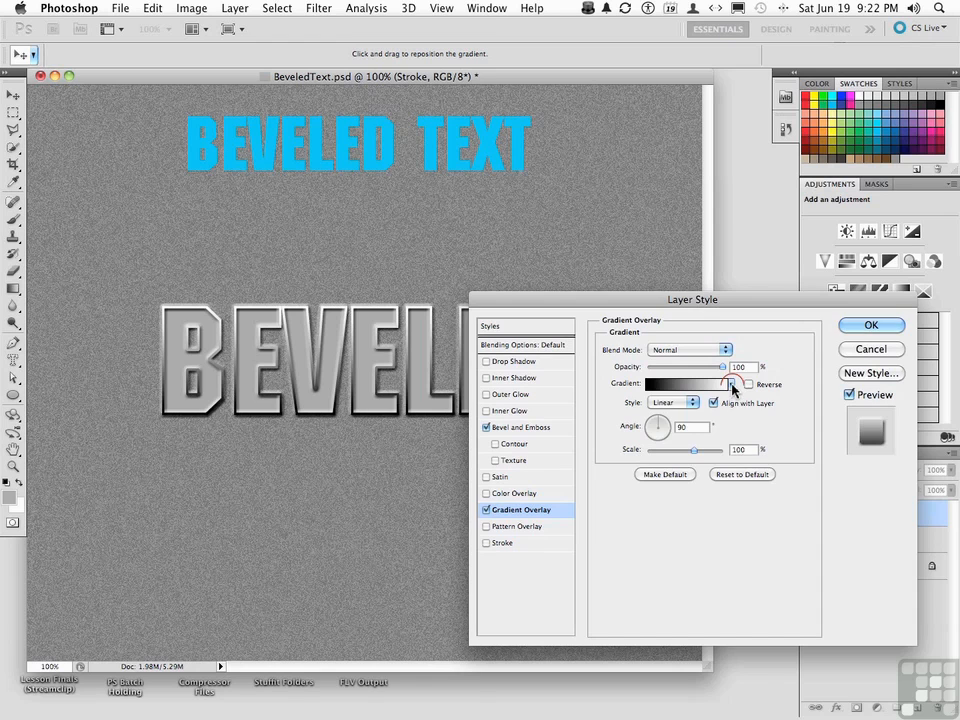
pyautogui.click(732, 385)
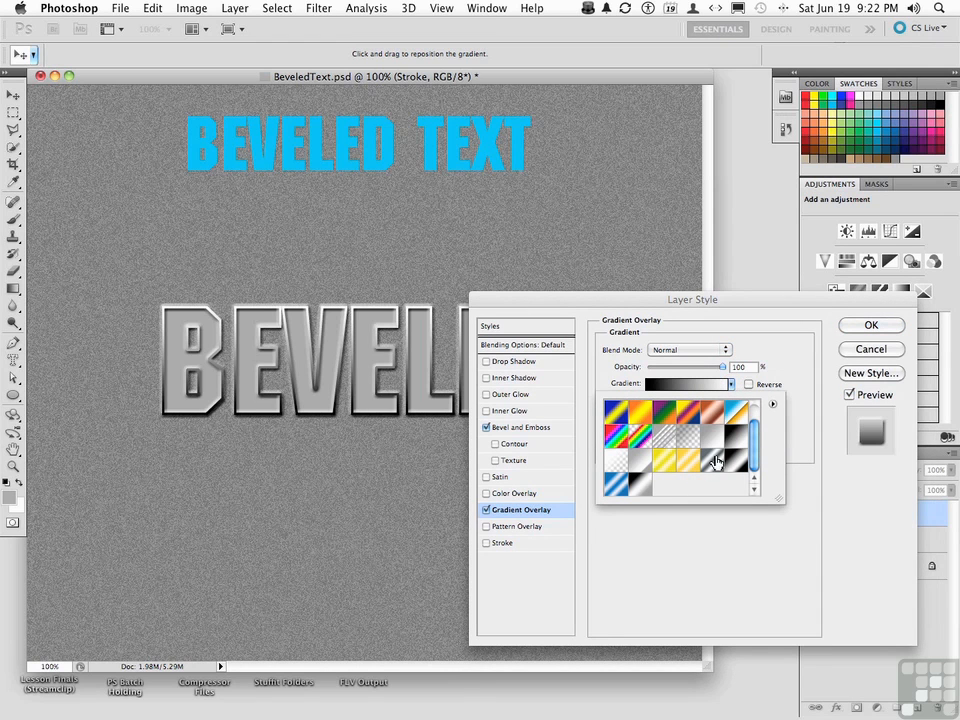
pyautogui.click(772, 404)
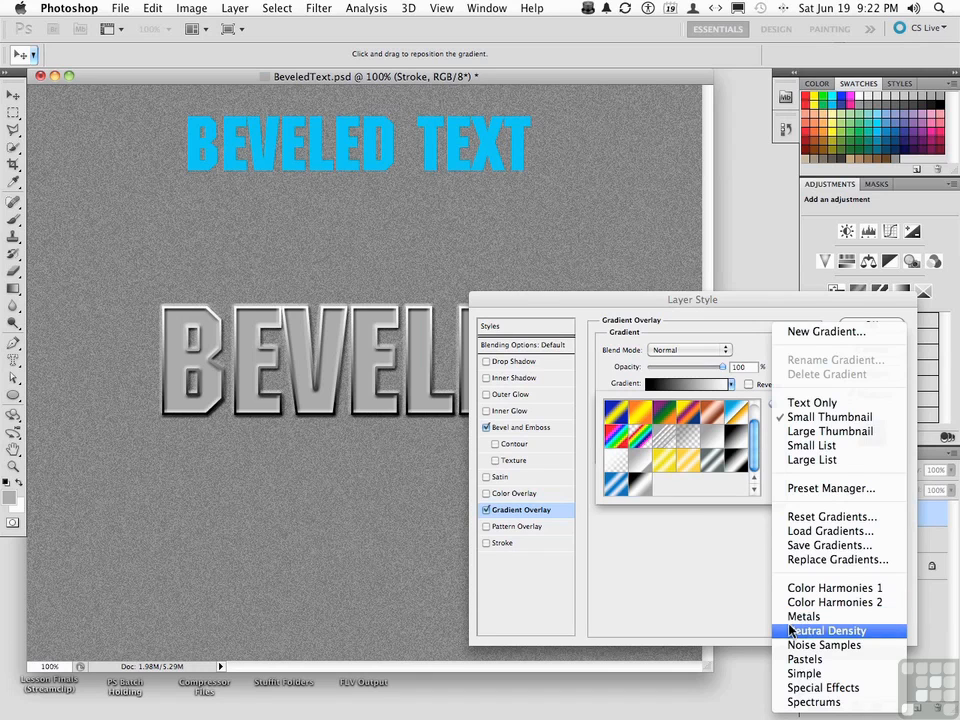
pyautogui.click(671, 484)
pyautogui.click(710, 465)
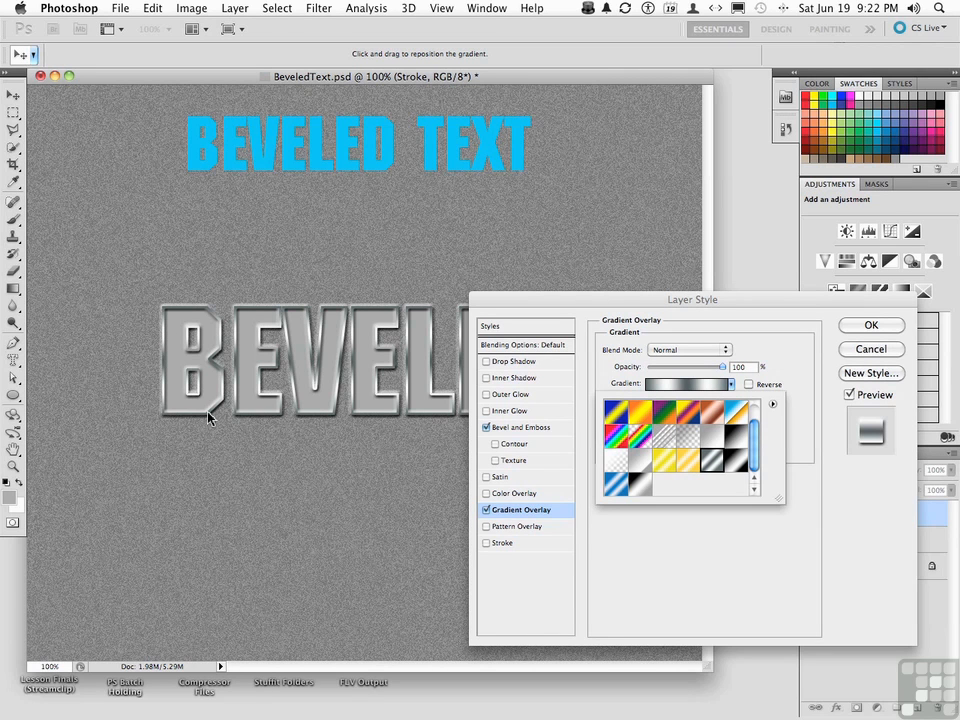
pyautogui.click(788, 366)
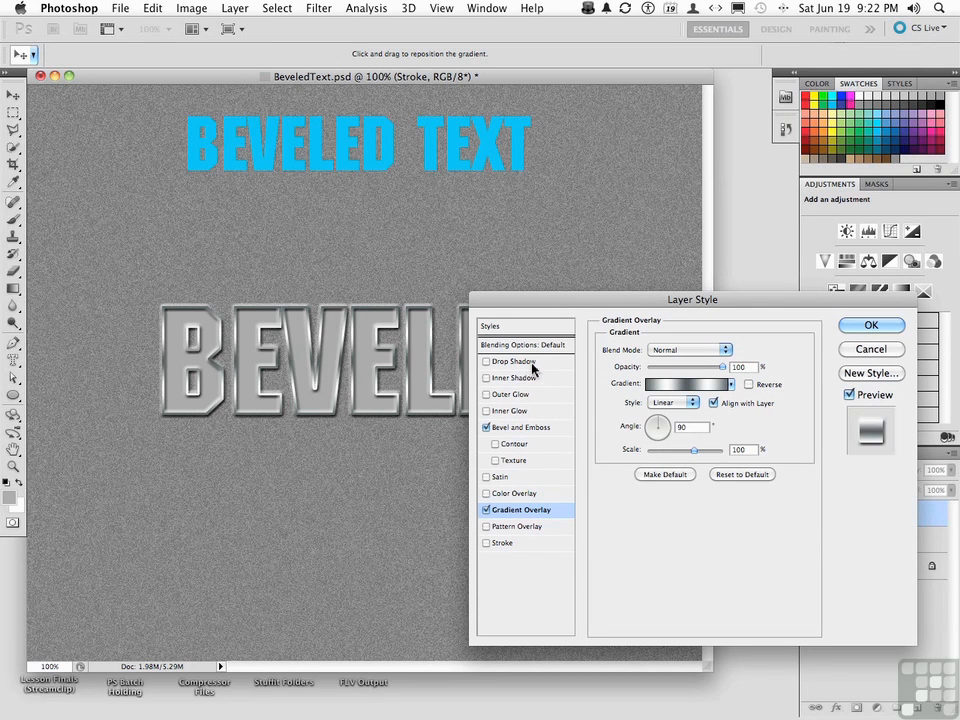
pyautogui.click(488, 362)
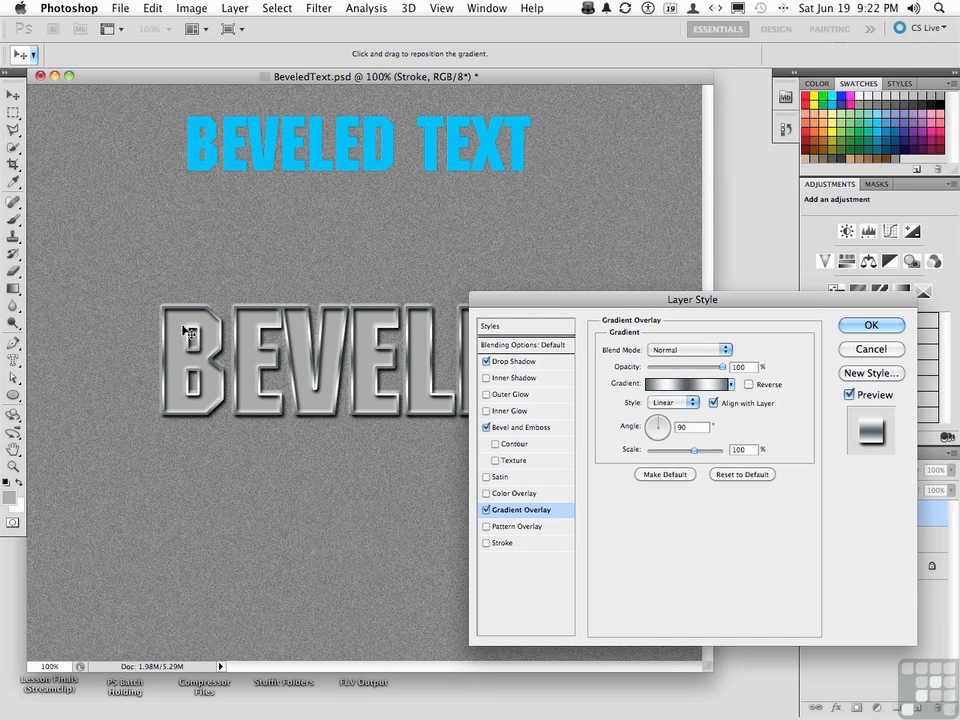
pyautogui.click(881, 325)
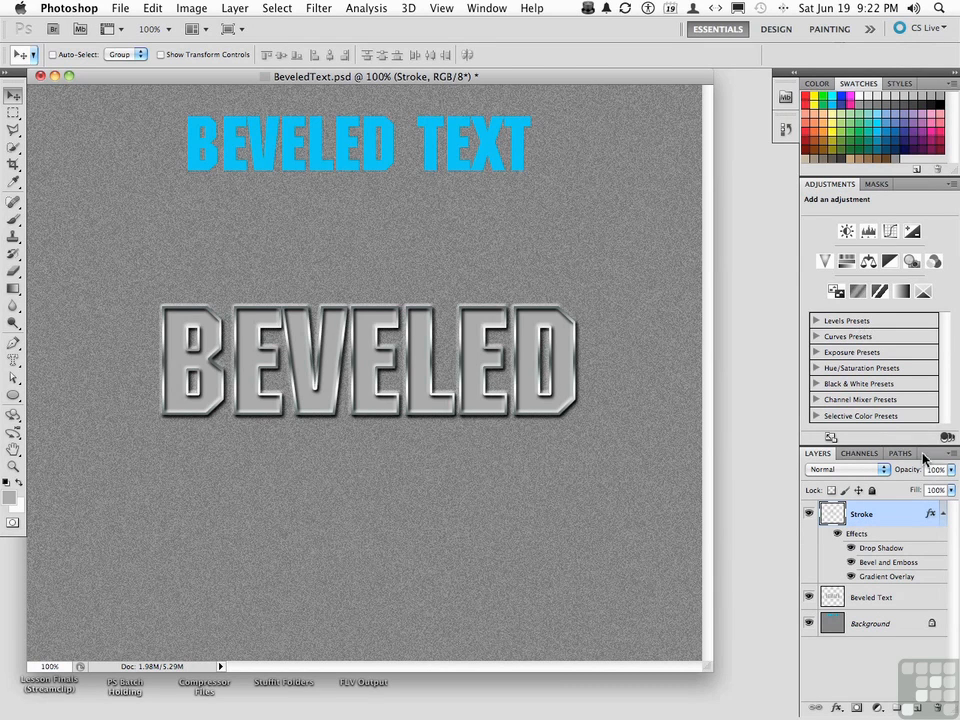
# Select the Beveled Text layer and toggle its visibility off and on to compare the lettering with and without its gray fill.
pyautogui.click(882, 599)
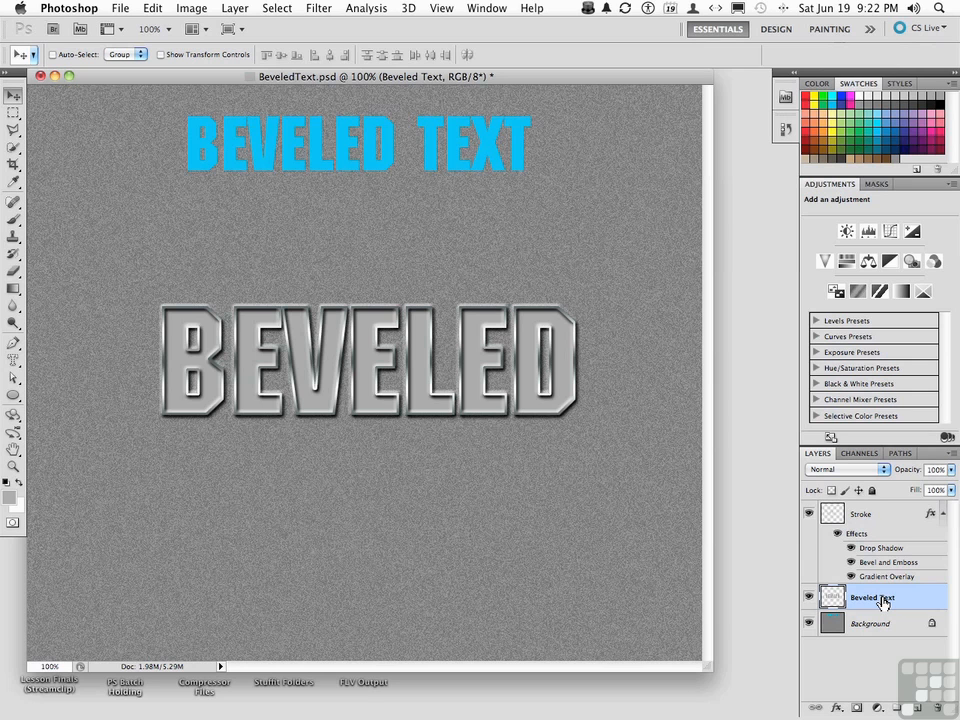
pyautogui.click(809, 599)
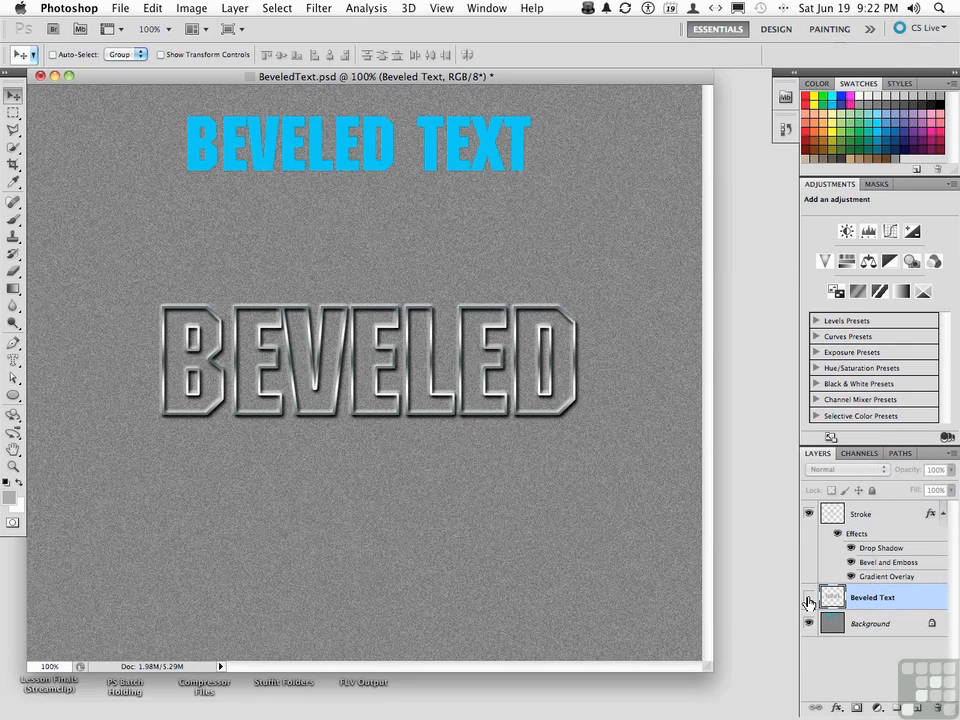
pyautogui.click(809, 599)
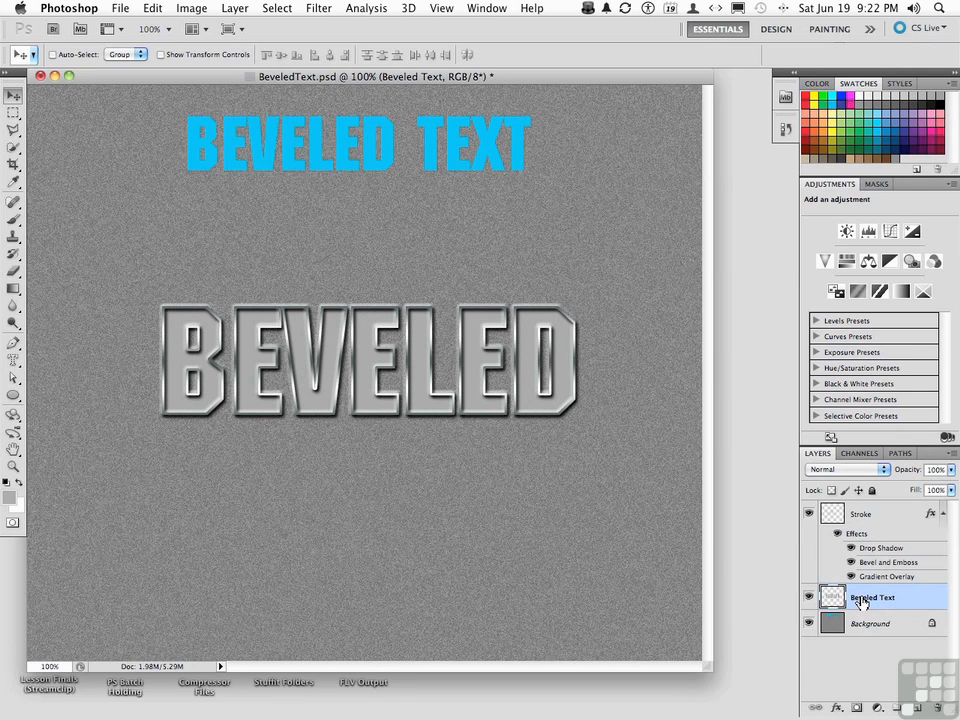
# Lock the Beveled Text layer's transparent pixels and apply Add Noise at 11.86%, Uniform distribution, Monochromatic.
pyautogui.click(831, 491)
pyautogui.click(319, 9)
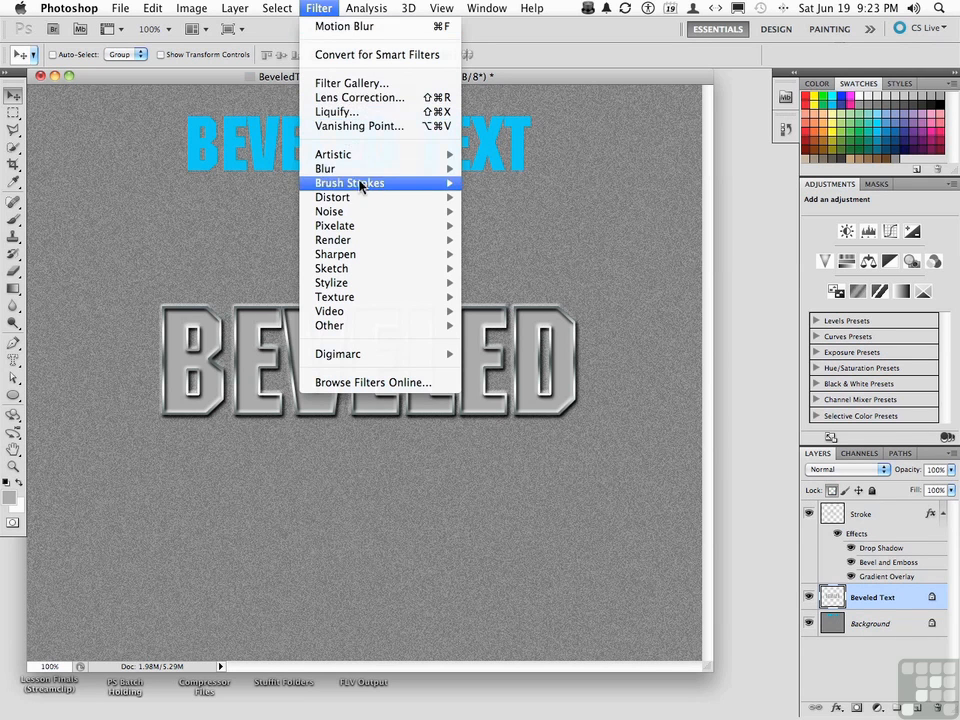
pyautogui.moveTo(345, 216)
pyautogui.click(476, 213)
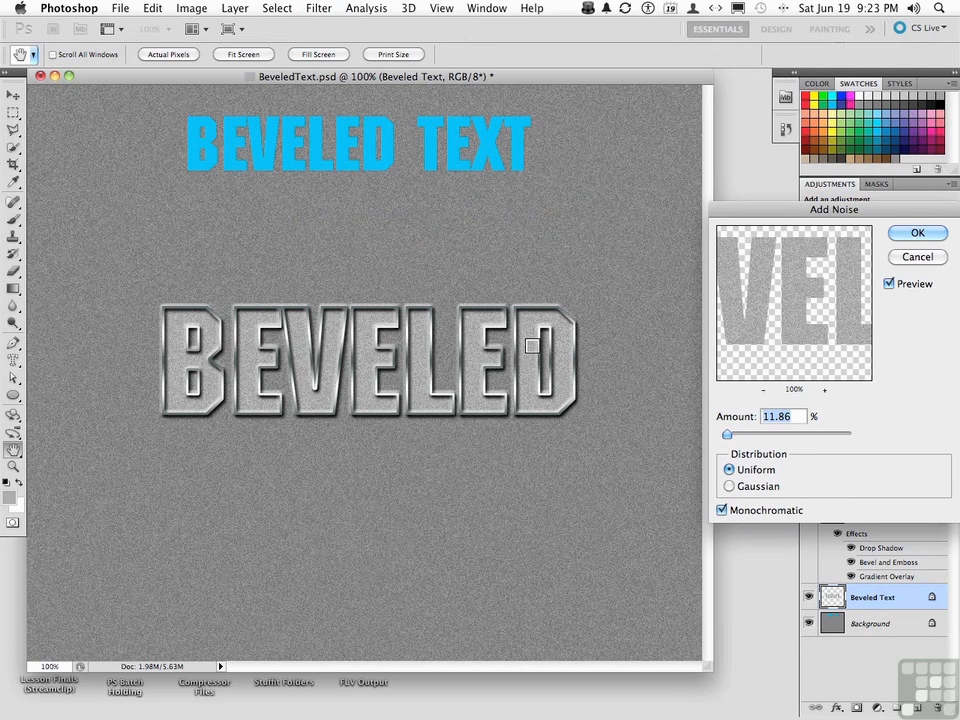
pyautogui.click(918, 234)
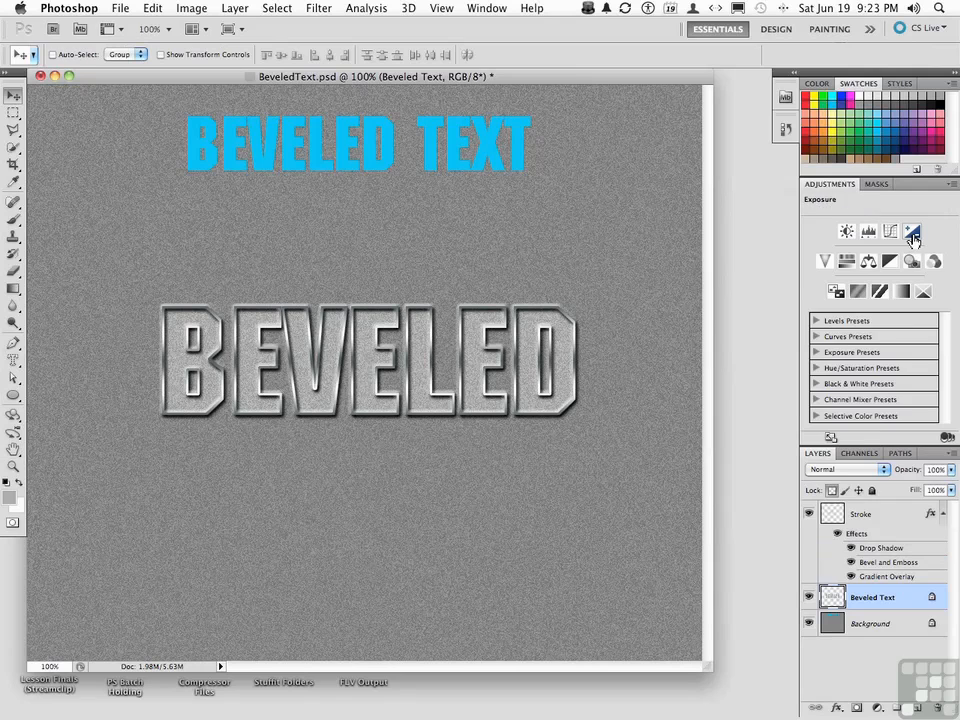
# Apply a Motion Blur to the Beveled Text layer at an angle of 0°, reducing the blur distance slightly.
pyautogui.click(318, 8)
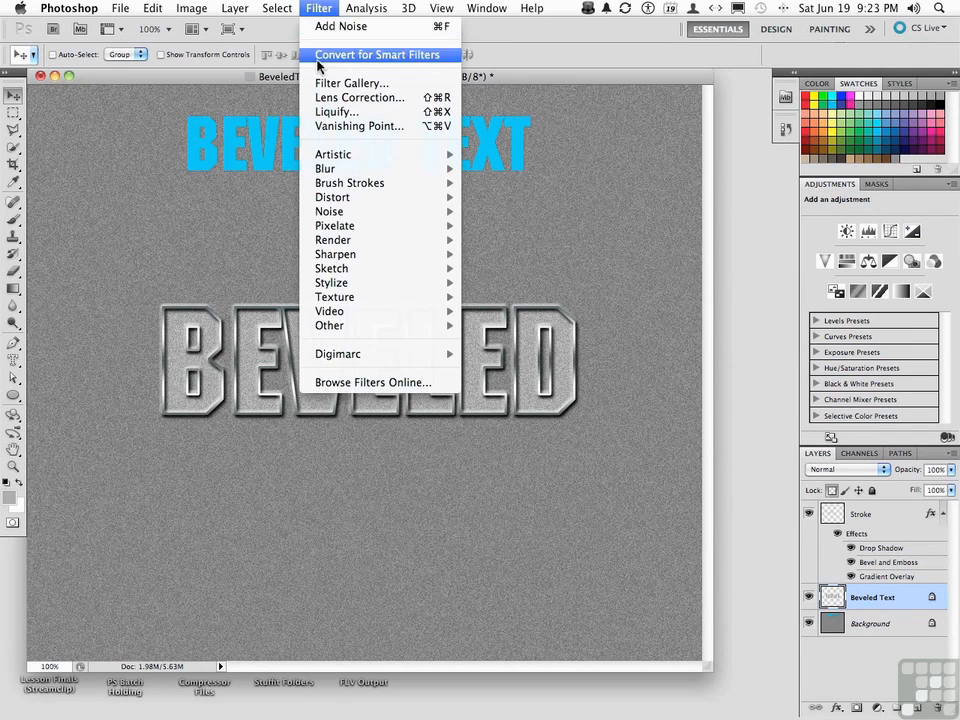
pyautogui.moveTo(381, 171)
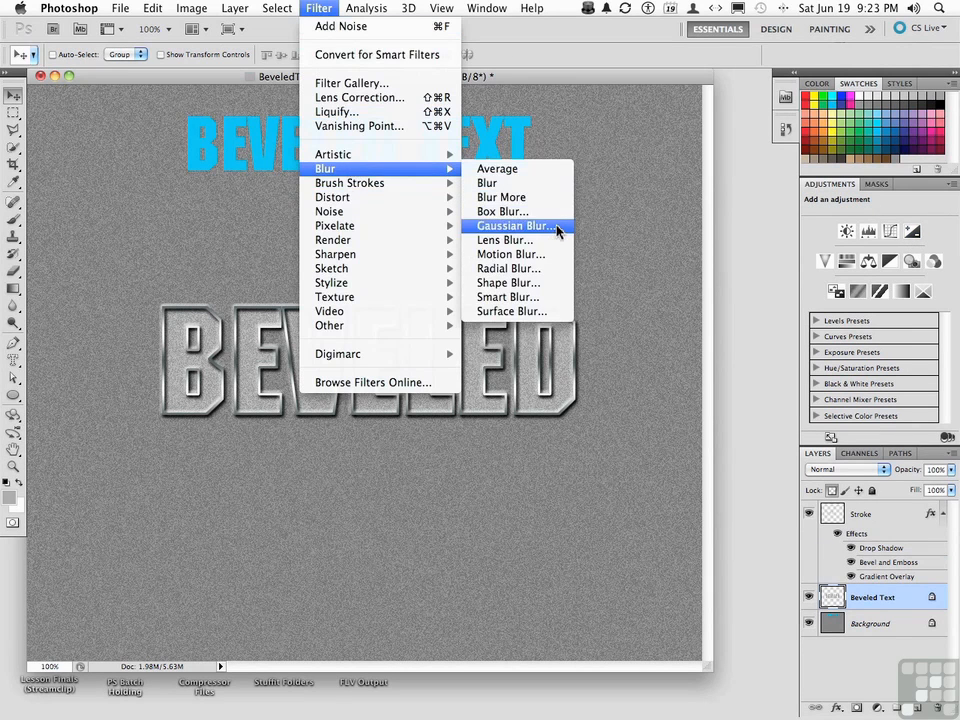
pyautogui.click(508, 254)
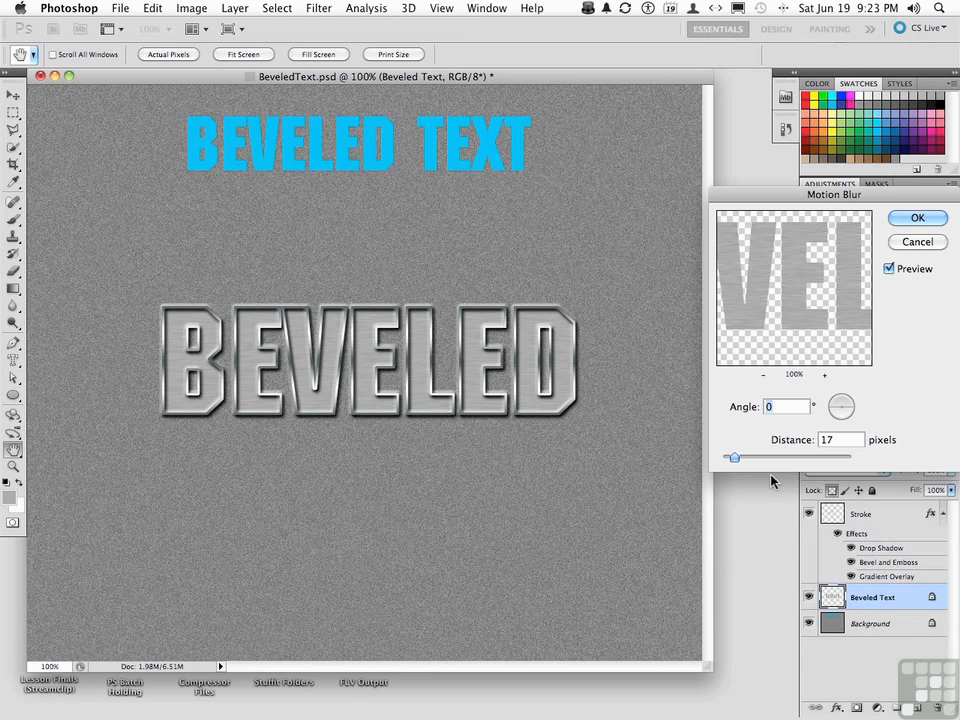
pyautogui.moveTo(735, 459); pyautogui.dragTo(732, 459)
pyautogui.click(919, 218)
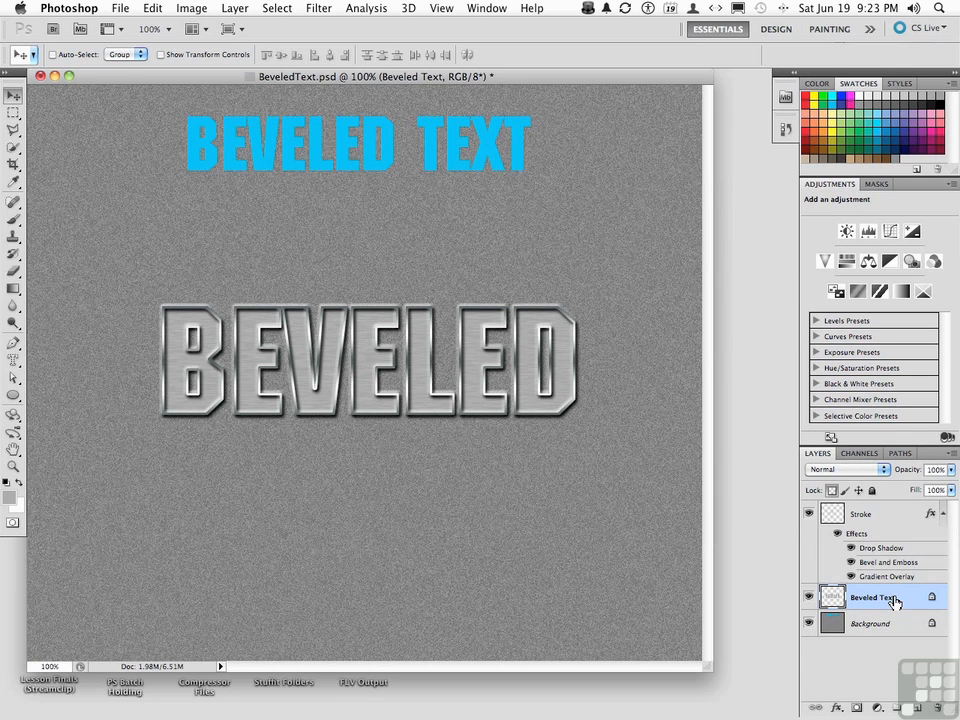
# Add a Gradient Overlay to the Beveled Text layer using the steel-gray striped metallic gradient.
pyautogui.click(836, 707)
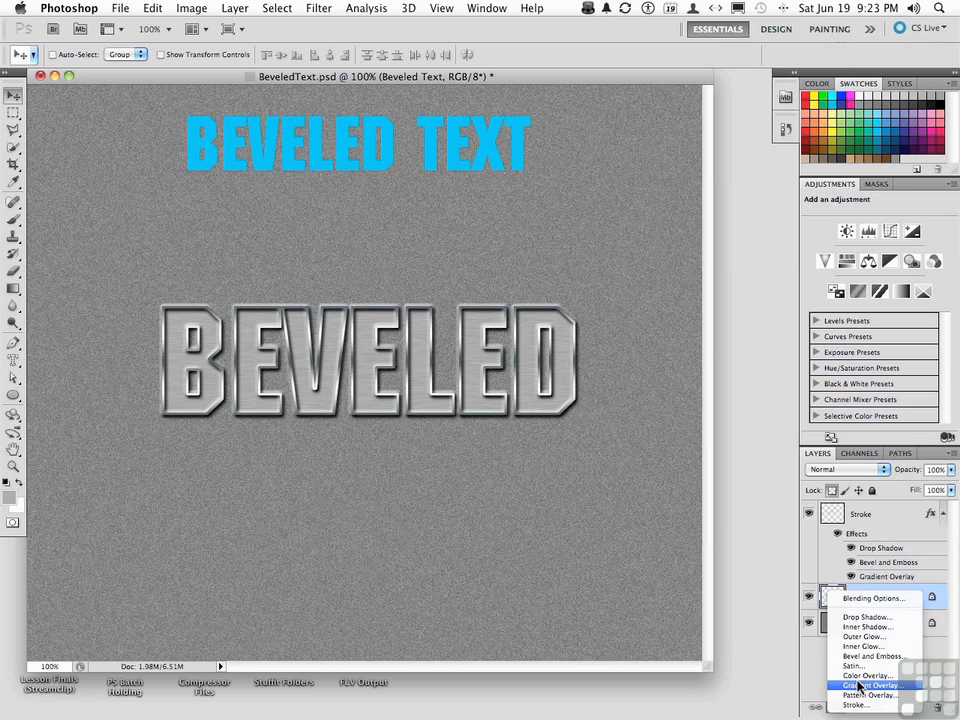
pyautogui.click(859, 686)
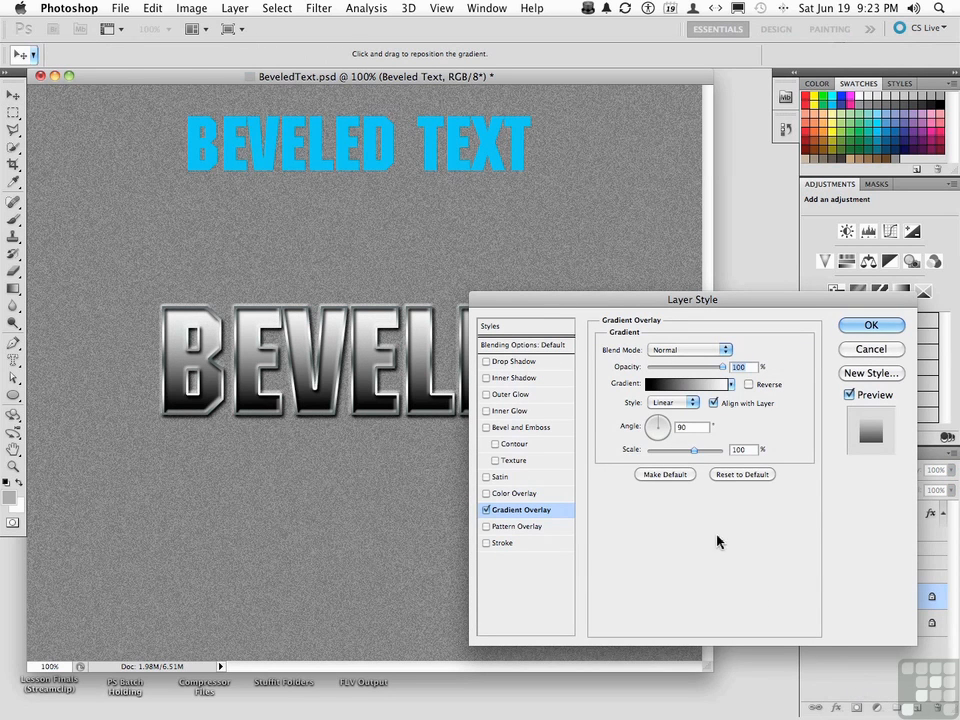
pyautogui.click(731, 384)
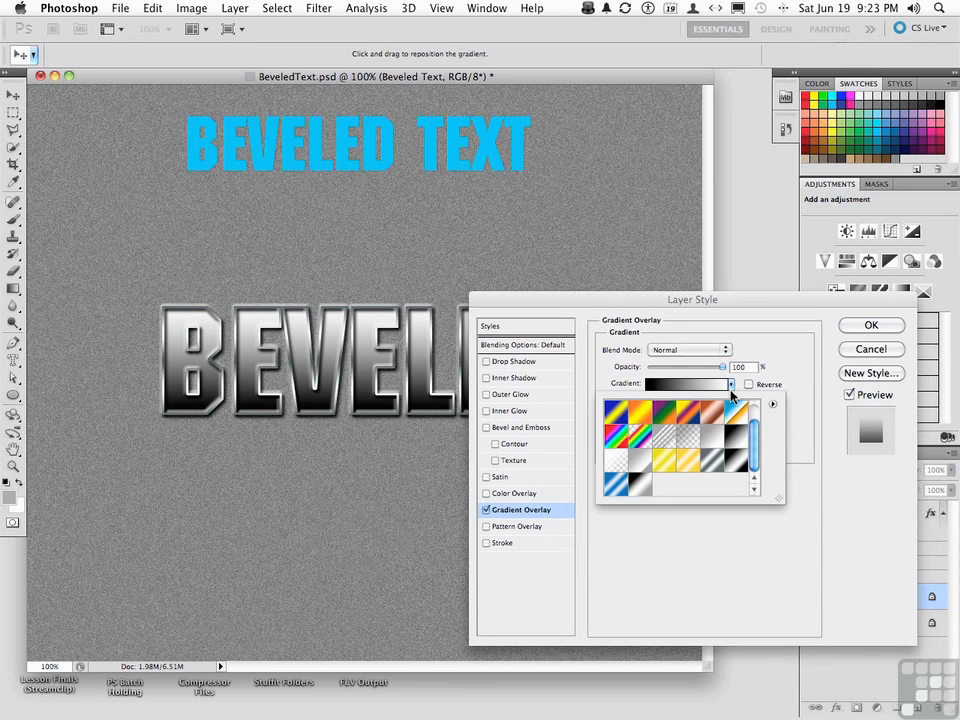
pyautogui.click(713, 460)
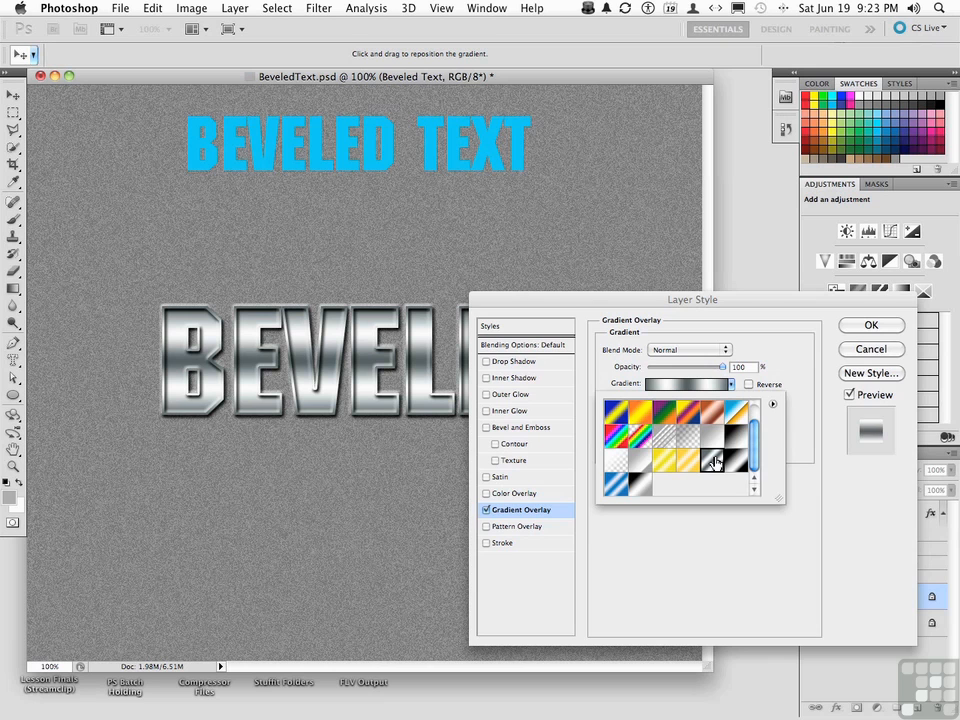
# Move the Layer Style dialog off the lettering, set the Gradient Overlay opacity to 24% and apply the style.
pyautogui.click(643, 300)
pyautogui.moveTo(643, 300); pyautogui.dragTo(691, 364)
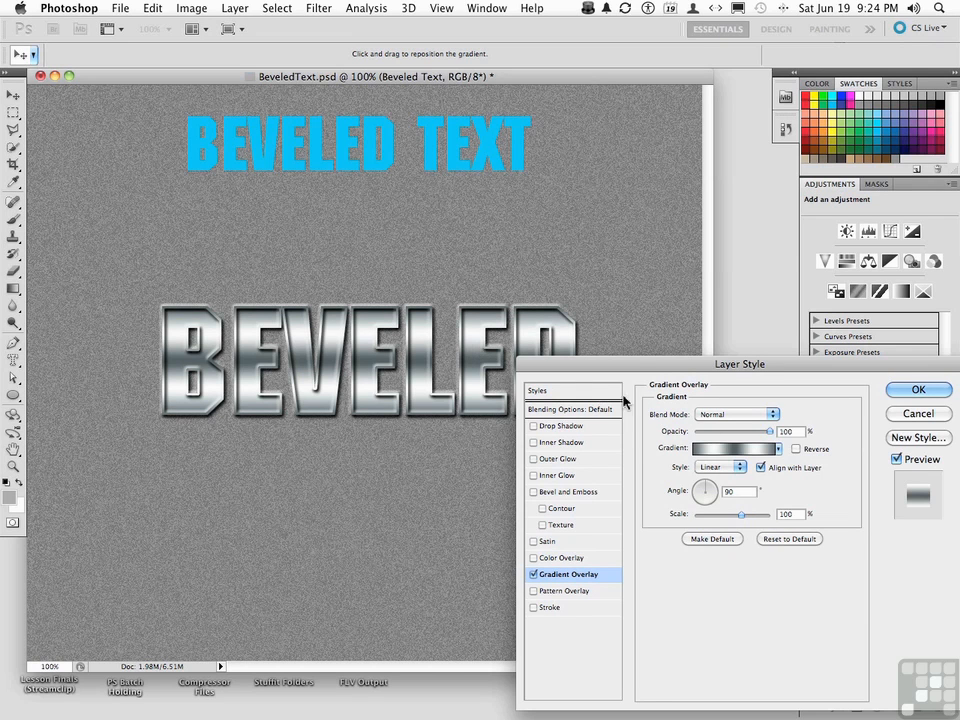
pyautogui.moveTo(771, 433); pyautogui.dragTo(714, 433)
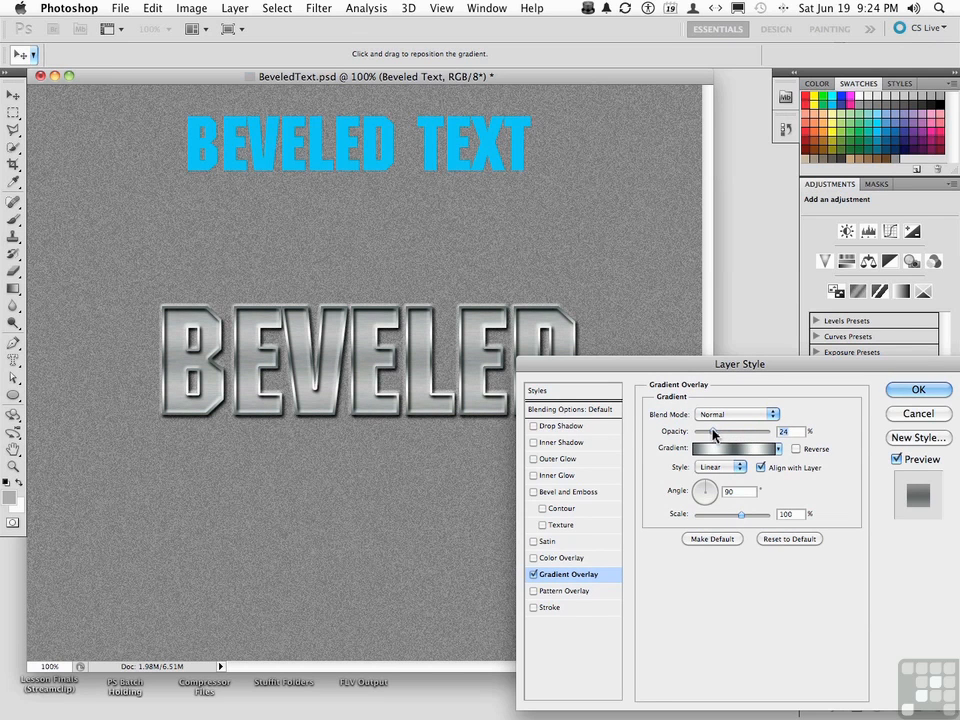
pyautogui.click(903, 399)
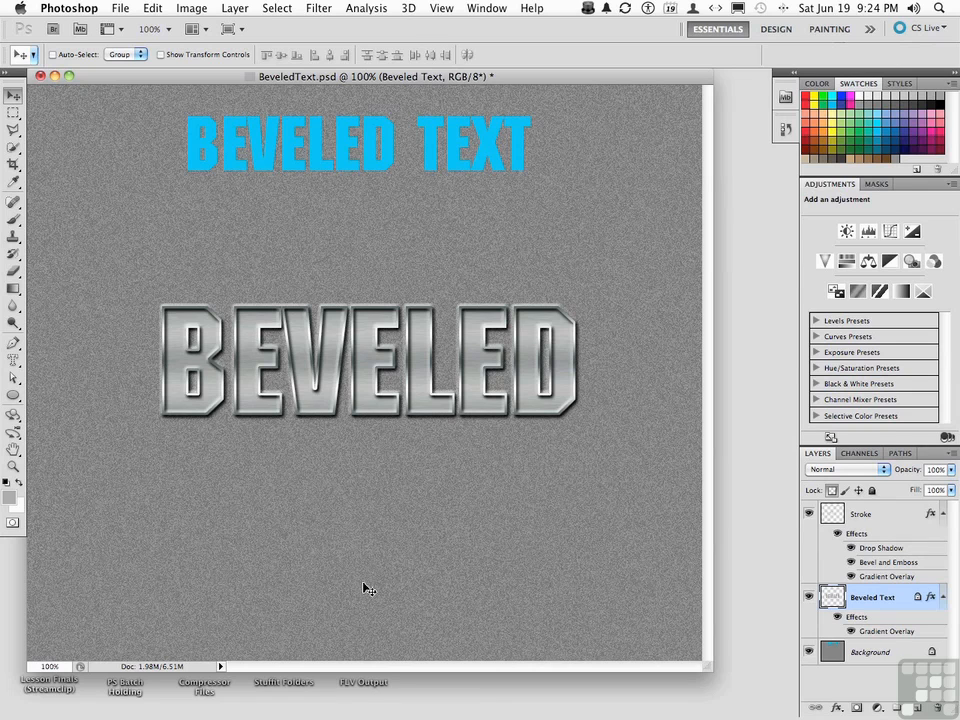